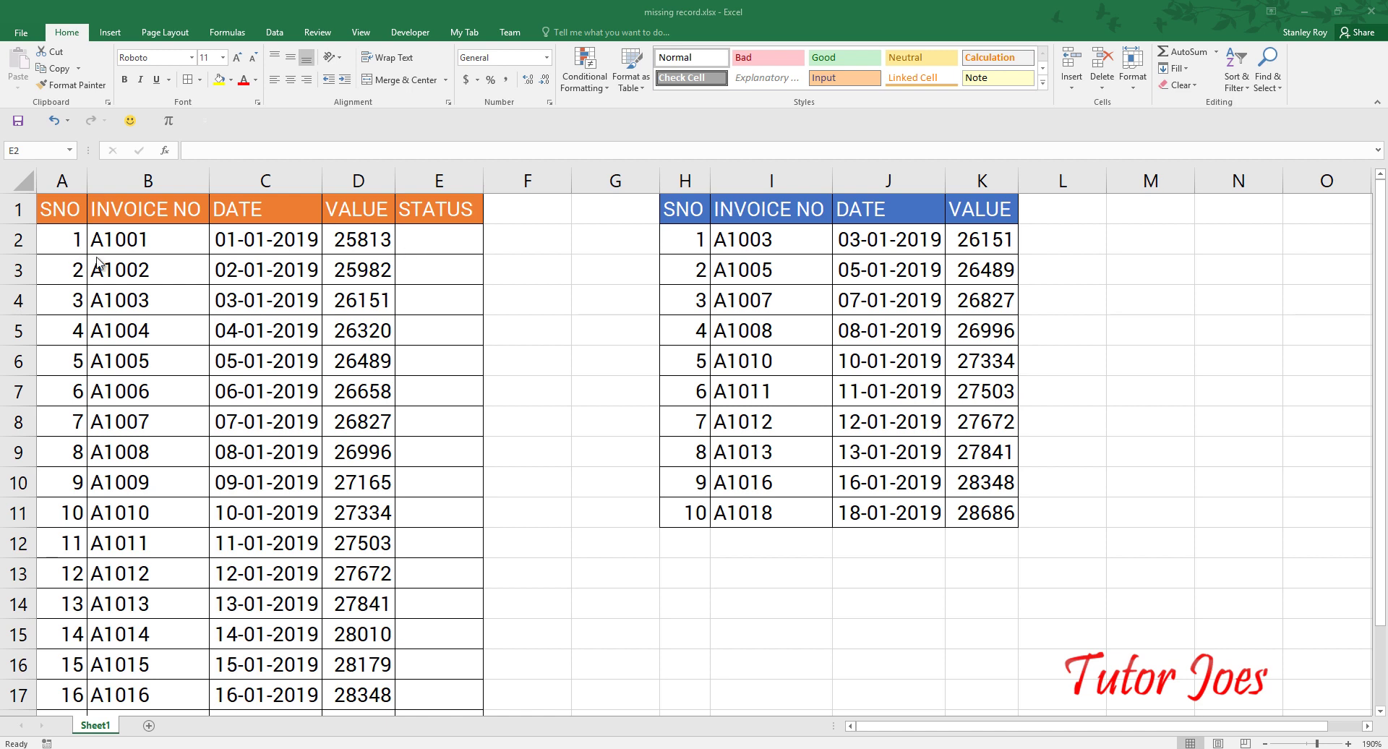
Step: Review the main invoice table and the second invoice list, noting last record A1018
{"action": "left_click_drag", "start_coordinate": [141, 239], "coordinate": [460, 410]}
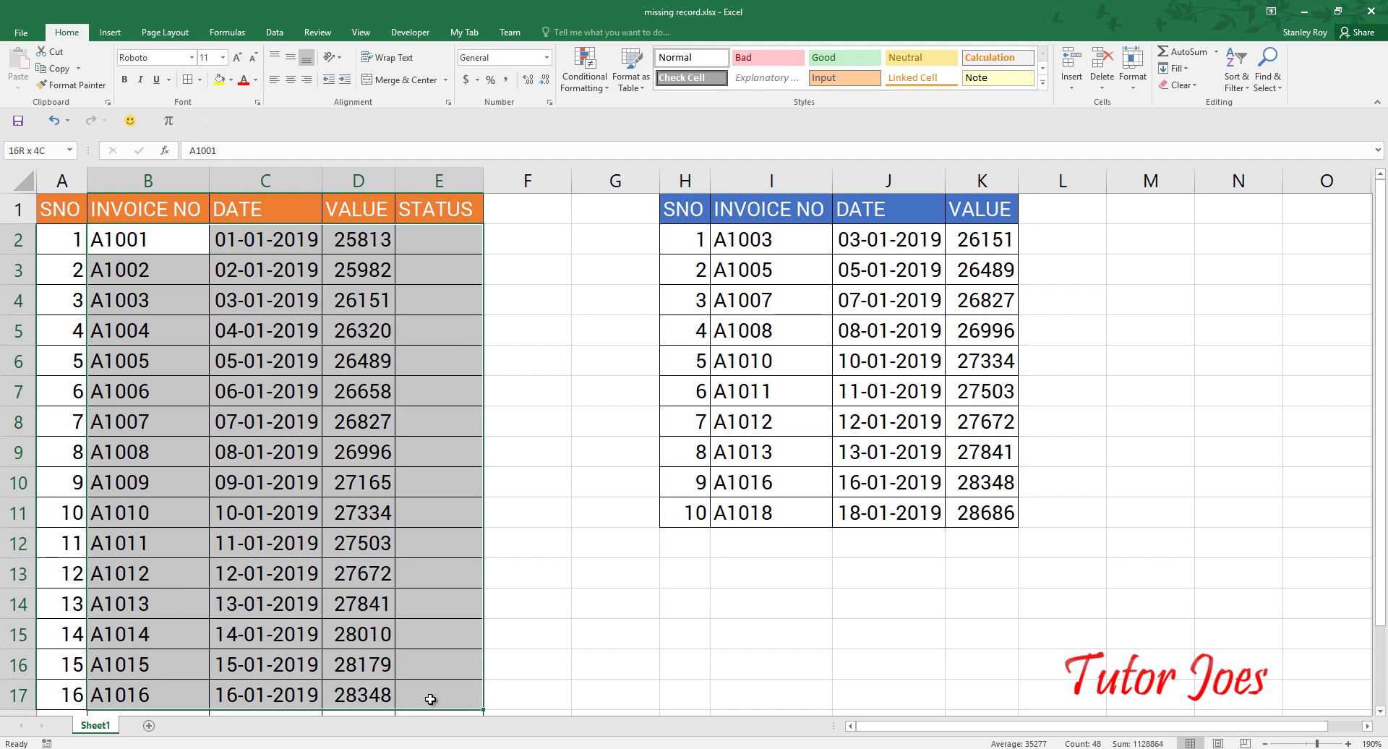
{"action": "left_click_drag", "start_coordinate": [460, 410], "coordinate": [433, 698]}
{"action": "scroll", "coordinate": [433, 681], "scroll_direction": "down", "scroll_amount": 2}
{"action": "scroll", "coordinate": [432, 681], "scroll_direction": "up", "scroll_amount": 1}
{"action": "scroll", "coordinate": [427, 676], "scroll_direction": "up", "scroll_amount": 1}
{"action": "left_click_drag", "start_coordinate": [745, 239], "coordinate": [1005, 484]}
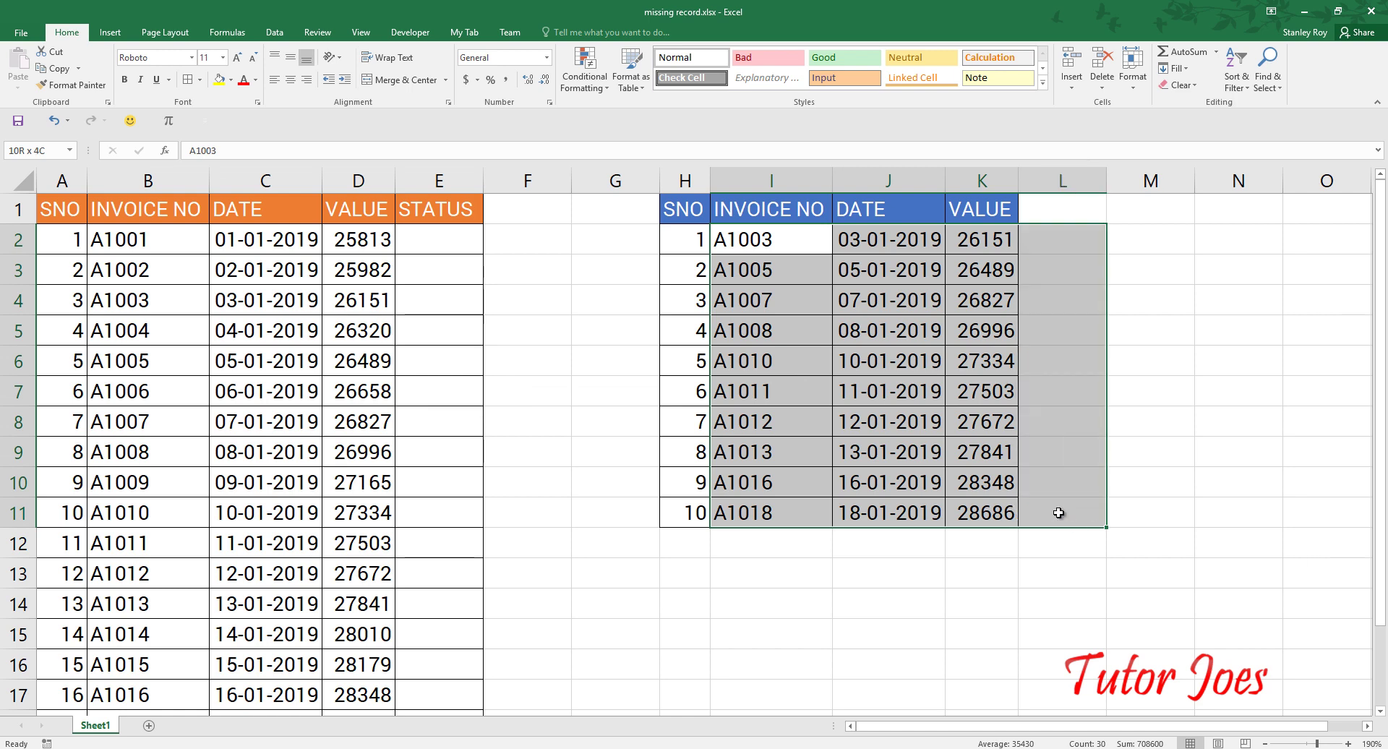
{"action": "left_click_drag", "start_coordinate": [1005, 485], "coordinate": [1051, 506]}
{"action": "scroll", "coordinate": [762, 473], "scroll_direction": "down", "scroll_amount": 3}
{"action": "left_click", "coordinate": [74, 477]}
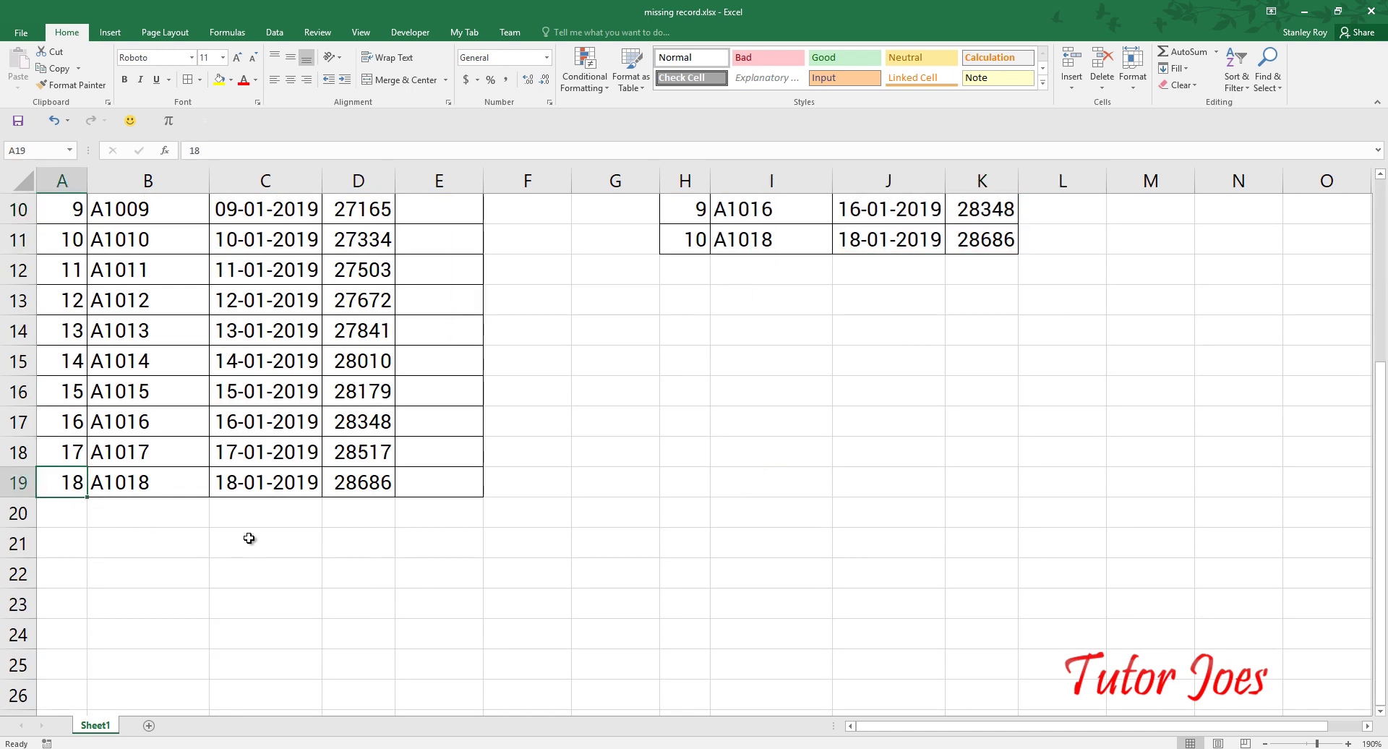
{"action": "scroll", "coordinate": [248, 542], "scroll_direction": "up", "scroll_amount": 3}
{"action": "left_click", "coordinate": [685, 514]}
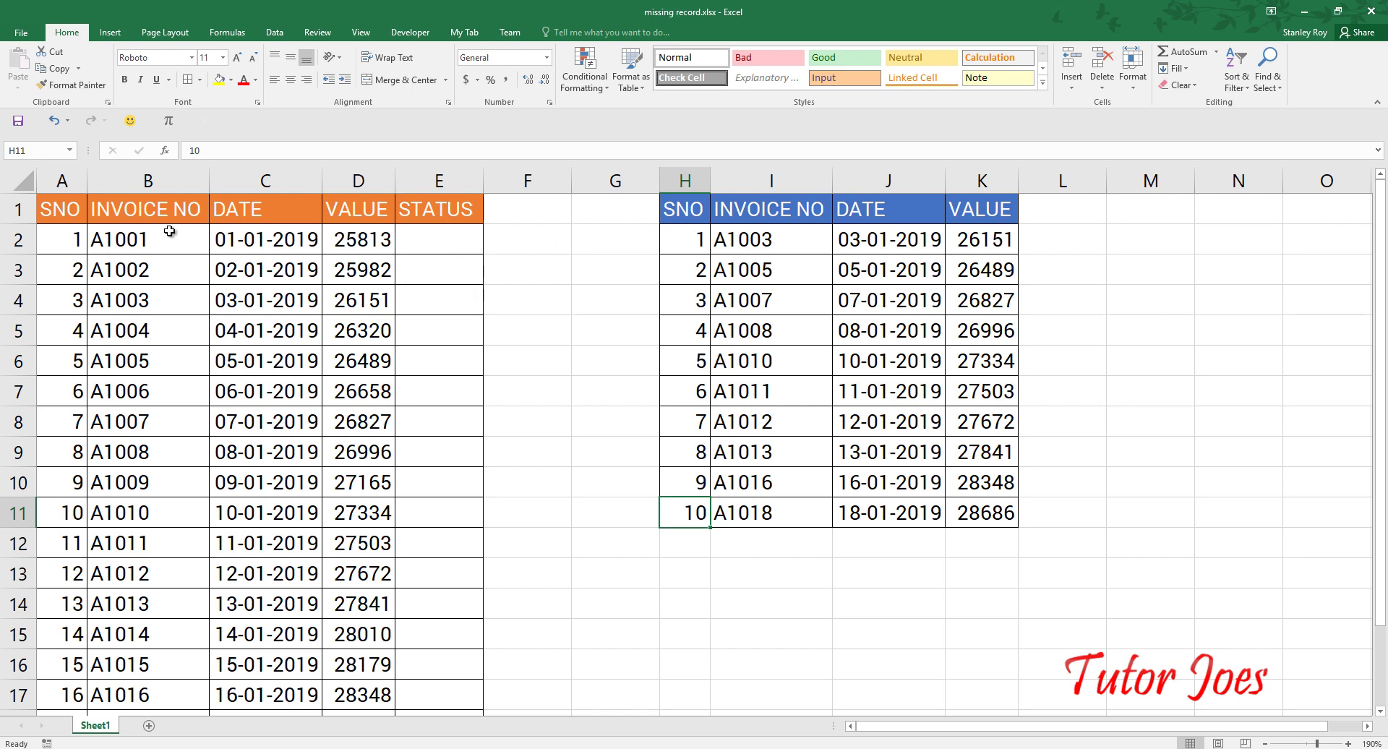
Step: Highlight the whole main table with headers, then the second invoice list
{"action": "left_click_drag", "start_coordinate": [61, 210], "coordinate": [421, 499]}
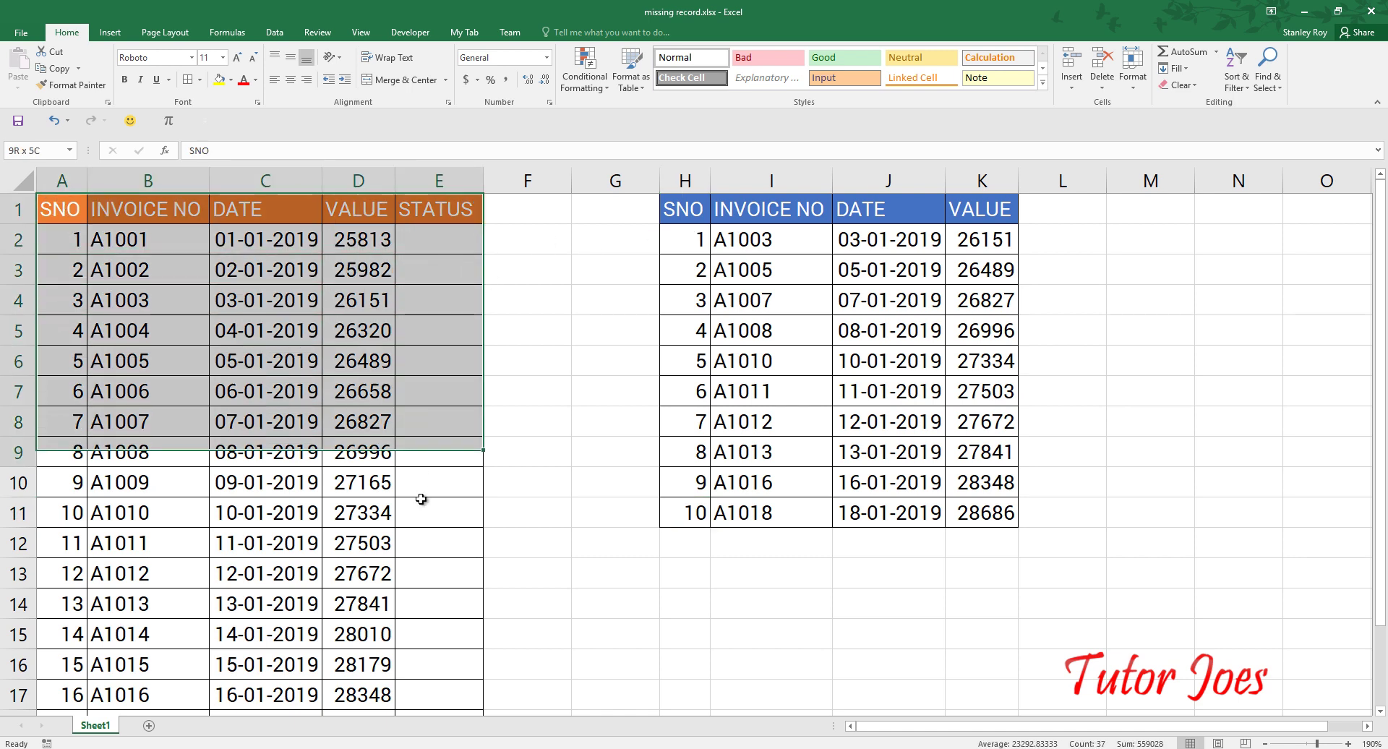
{"action": "left_click_drag", "start_coordinate": [421, 499], "coordinate": [443, 706]}
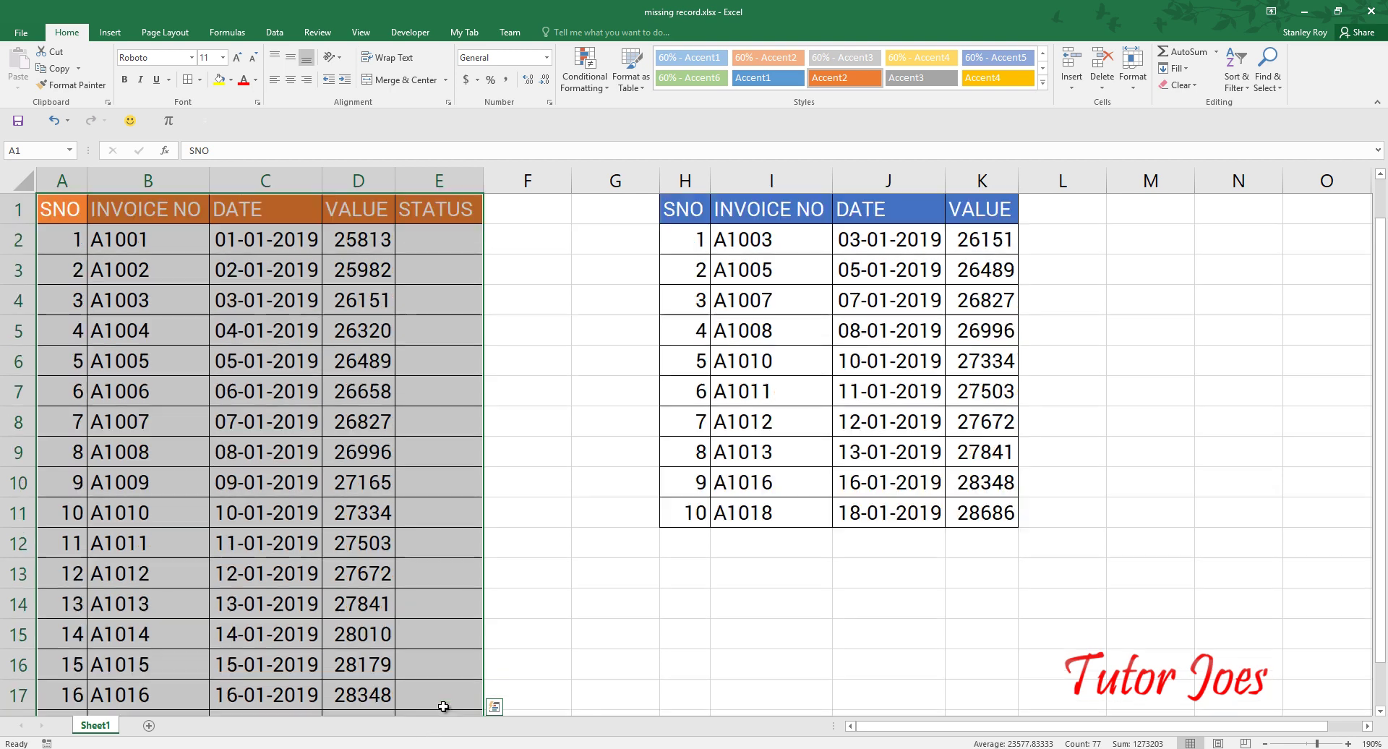
{"action": "left_click_drag", "start_coordinate": [698, 242], "coordinate": [985, 515]}
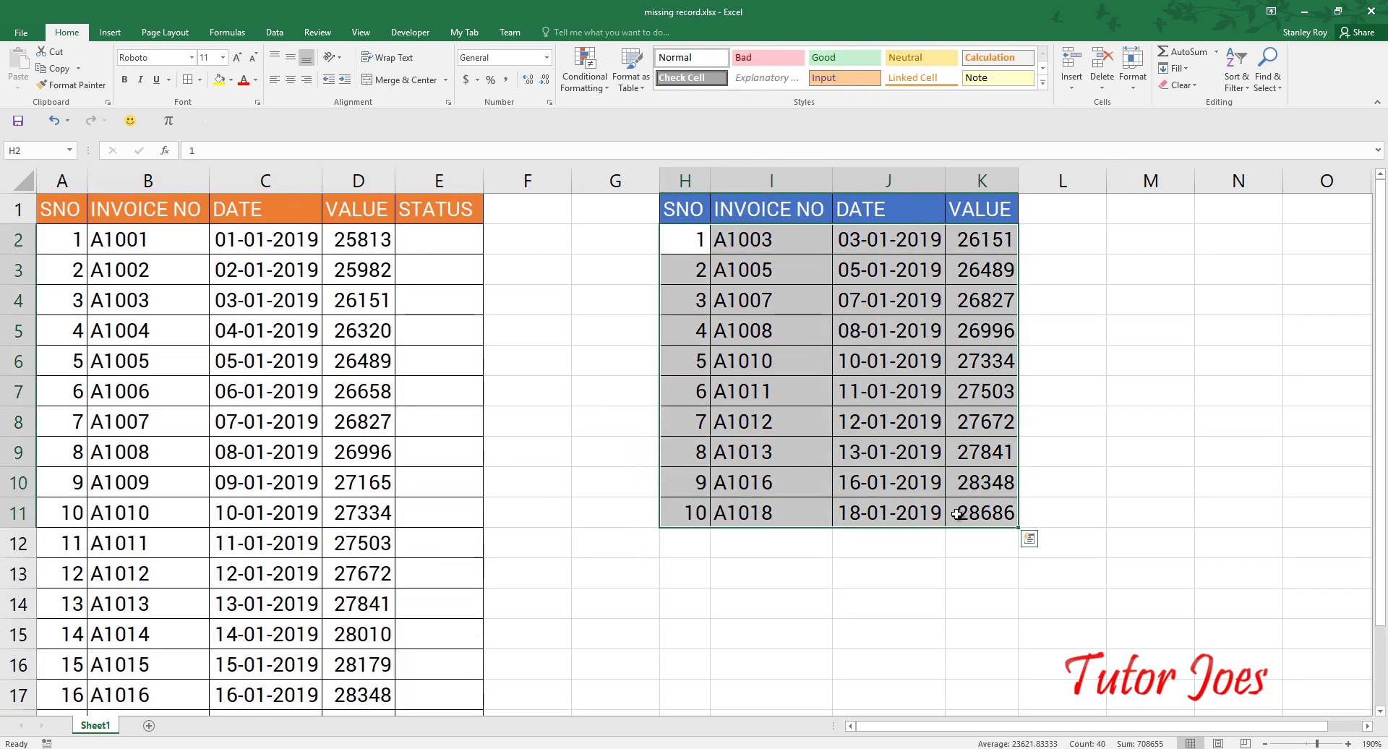
Step: Enter =IF(COUNTIF($I$2:$I$11,B2),"OK","MISSING") in E2
{"action": "left_click", "coordinate": [431, 245]}
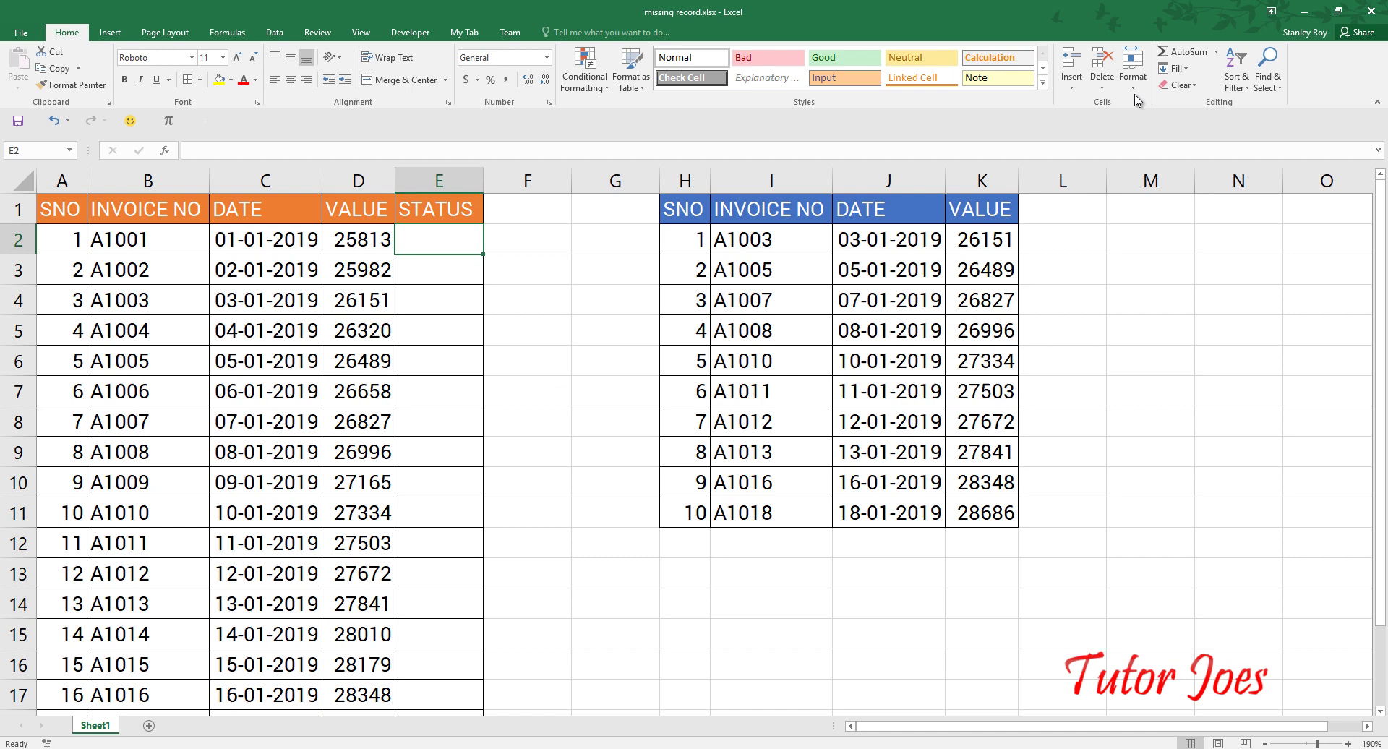
{"action": "type", "text": "=if"}
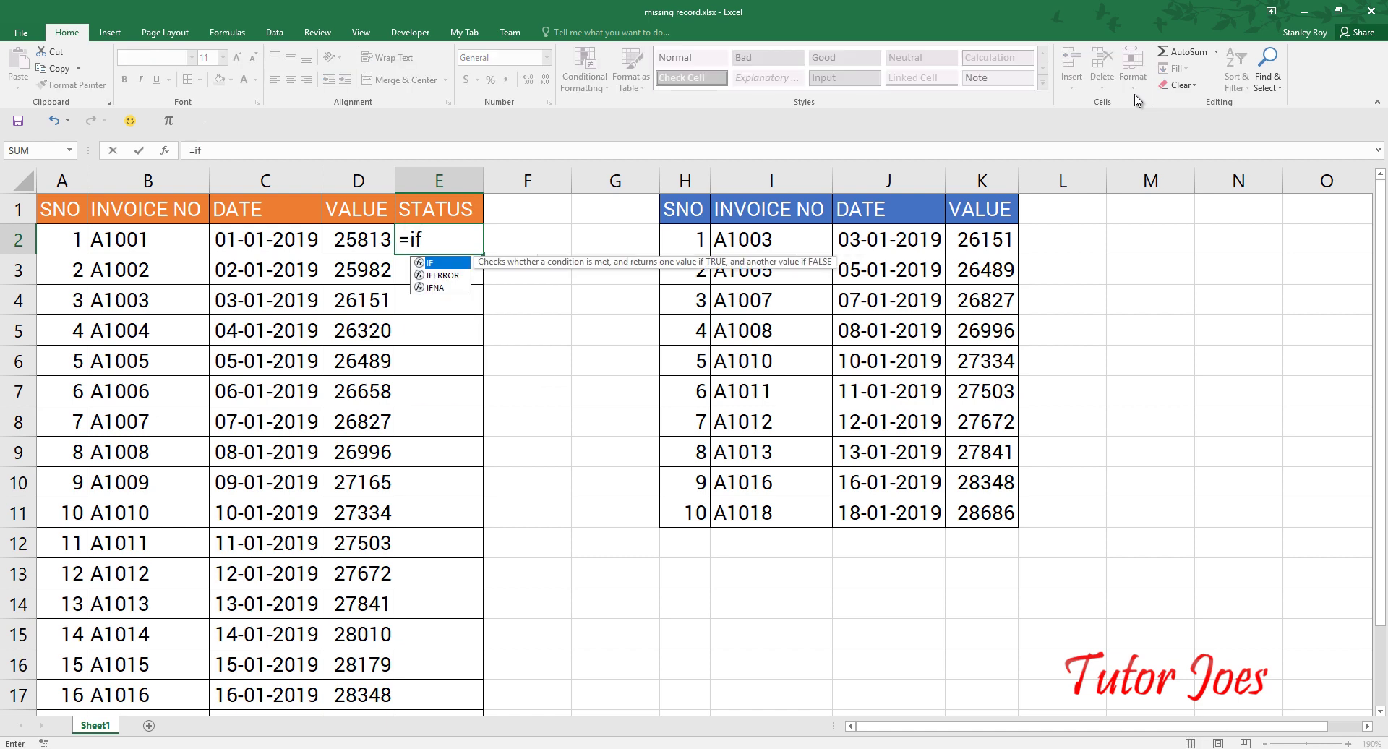
{"action": "type", "text": "(c"}
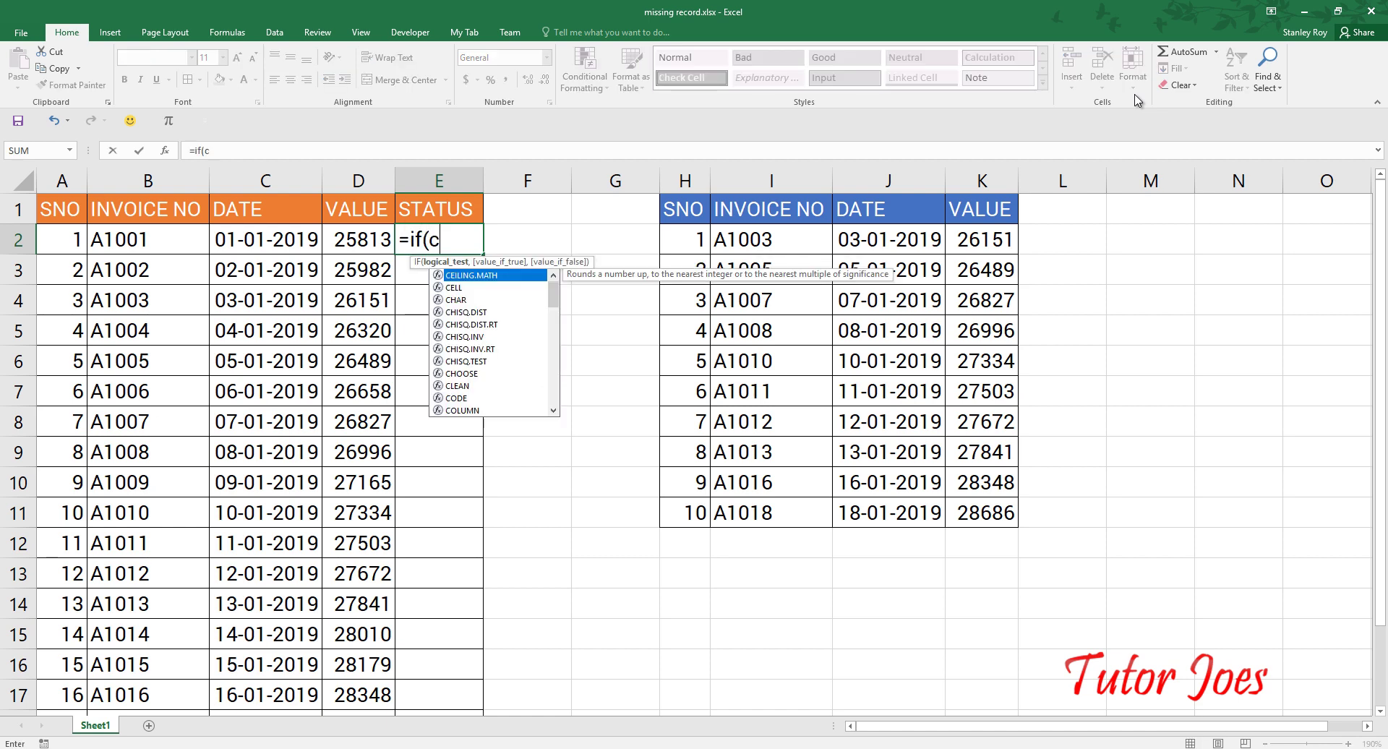
{"action": "type", "text": "ount"}
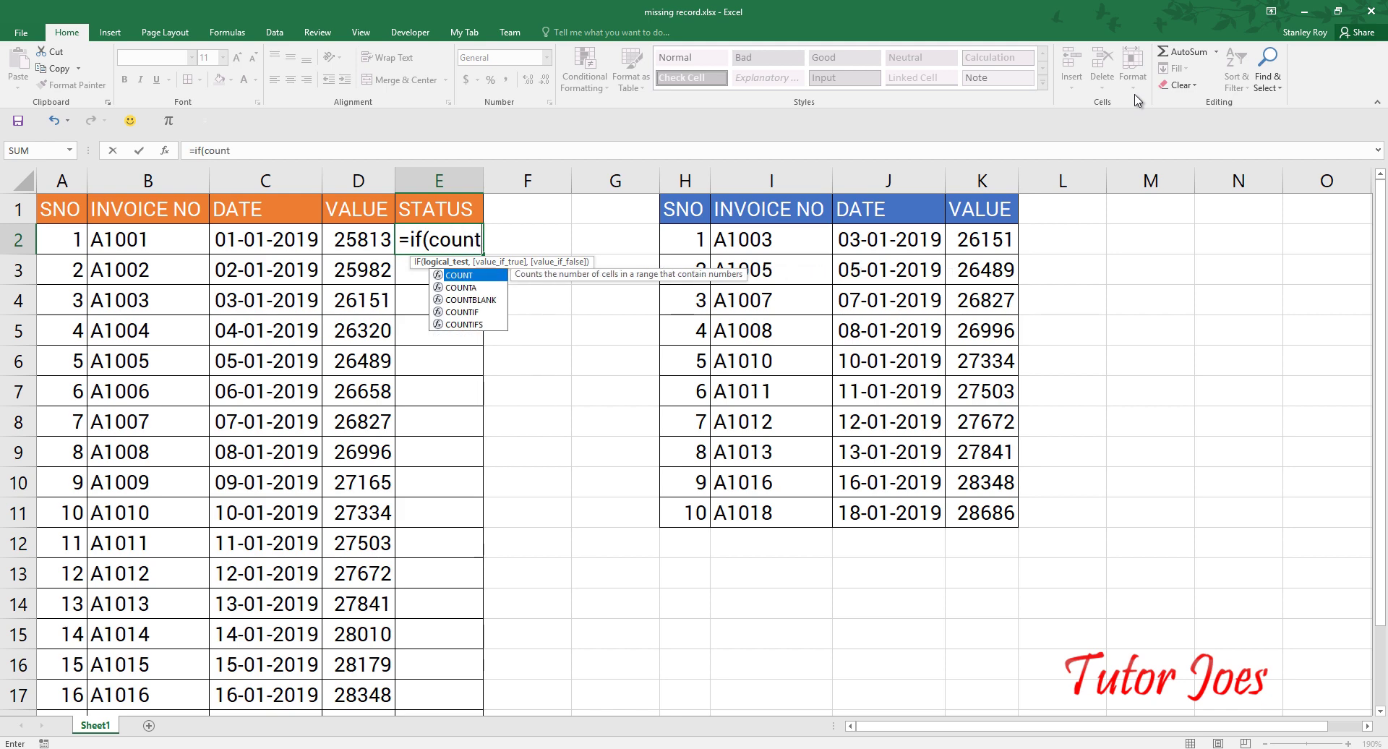
{"action": "type", "text": "if"}
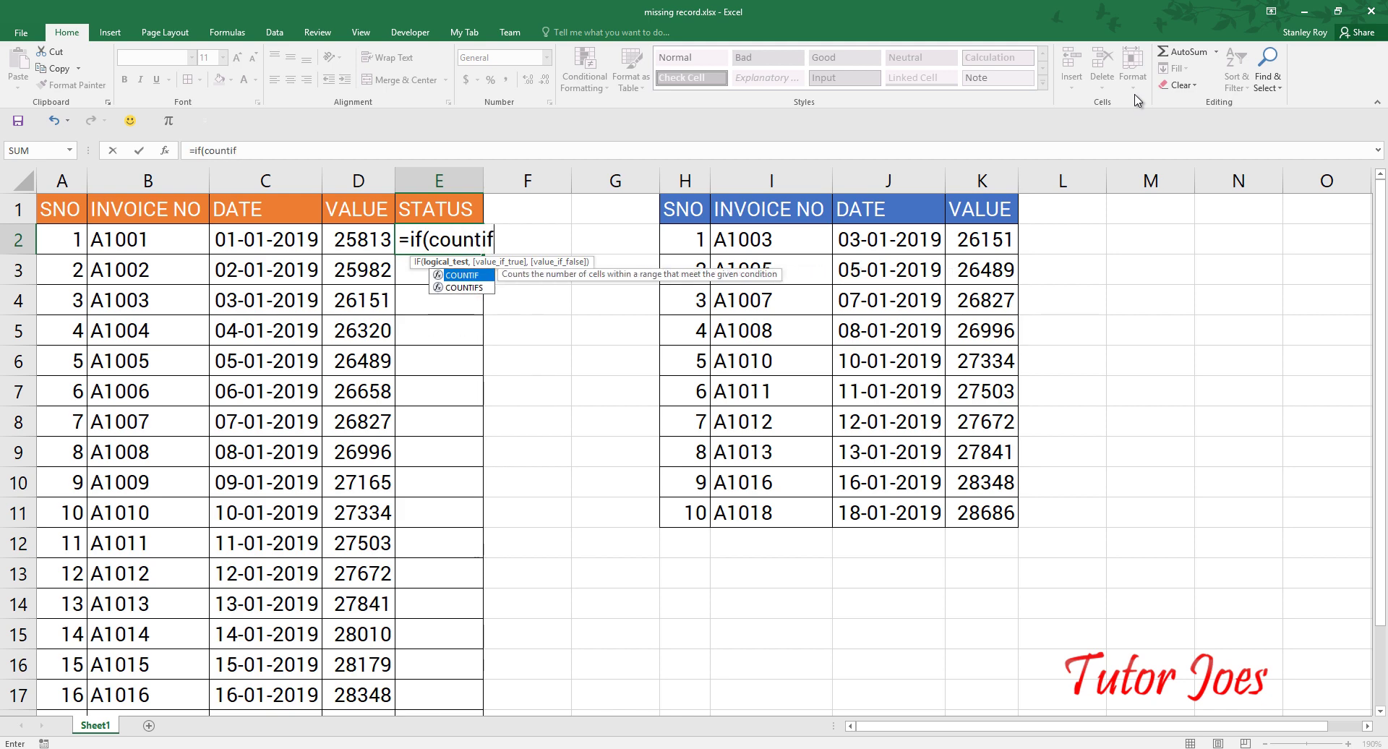
{"action": "type", "text": "("}
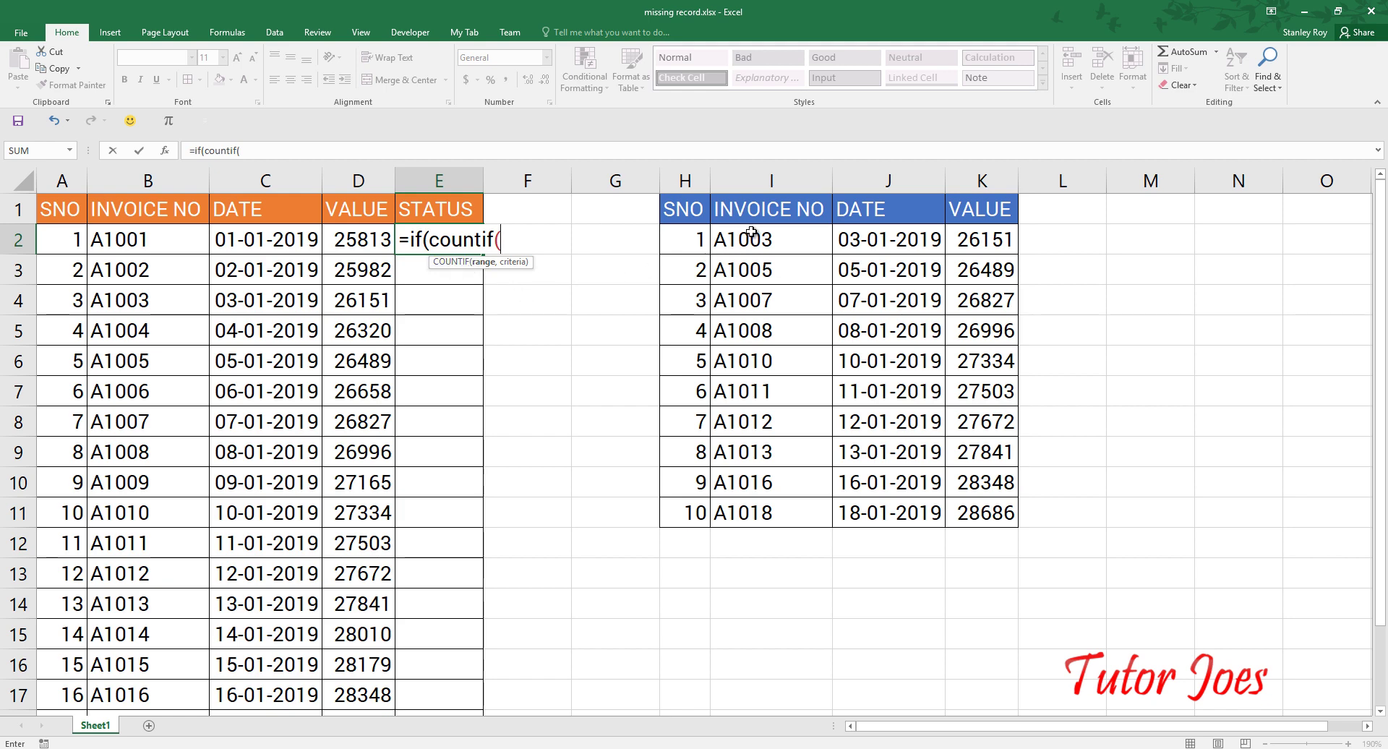
{"action": "left_click_drag", "start_coordinate": [751, 232], "coordinate": [795, 509]}
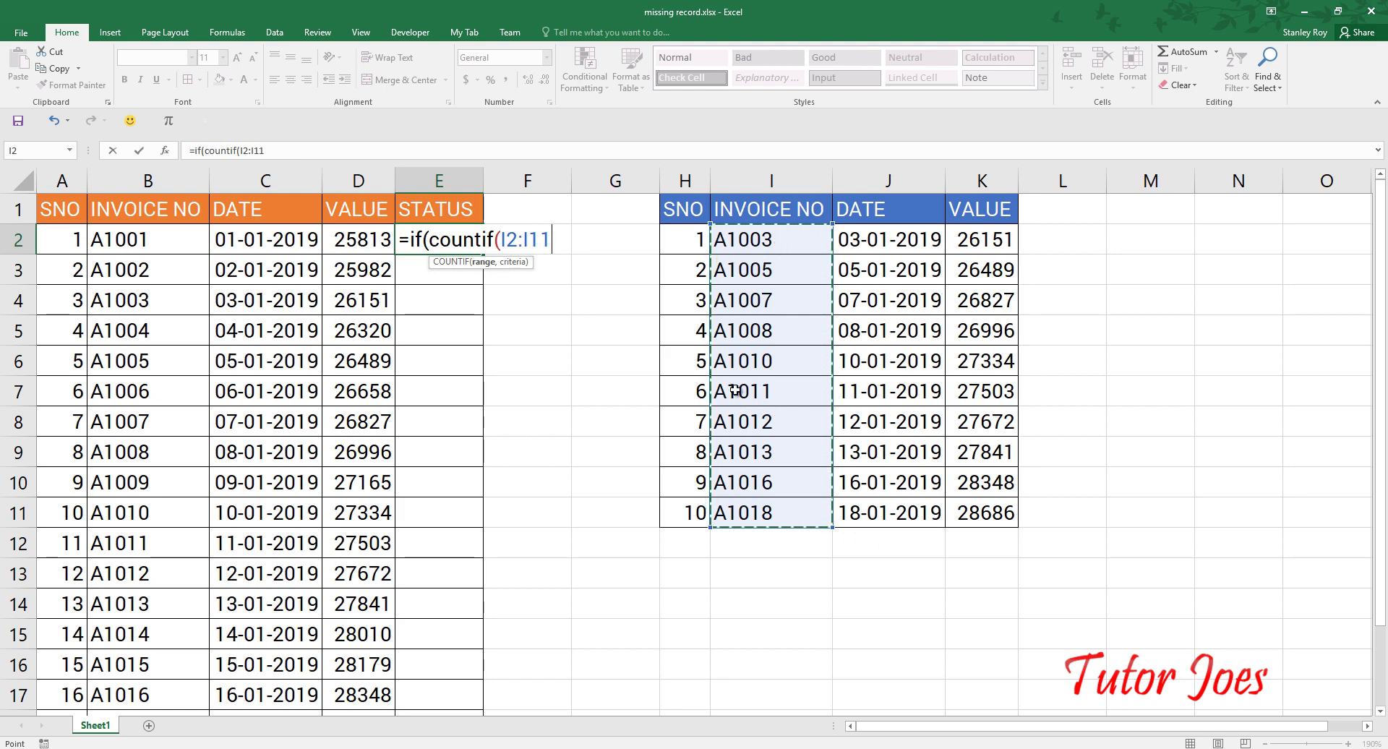
{"action": "key", "text": "F4"}
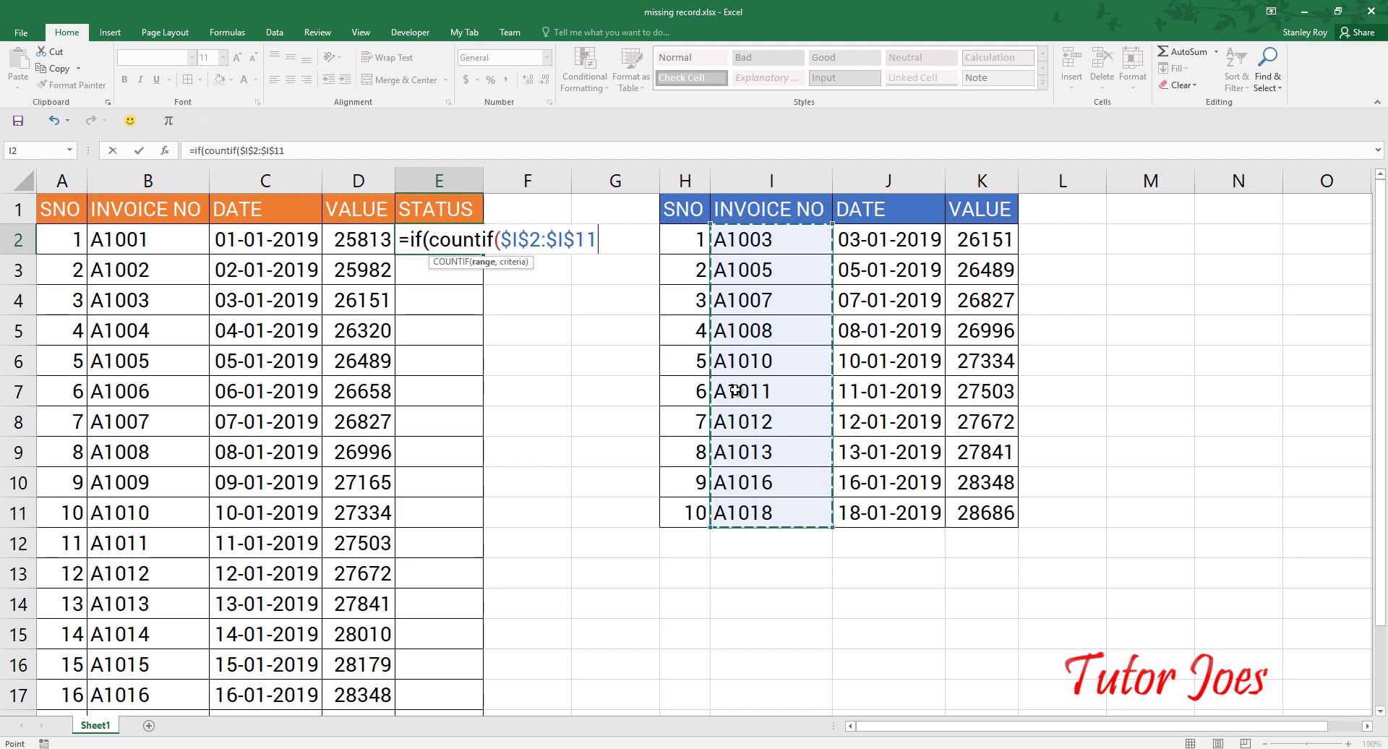
{"action": "type", "text": ","}
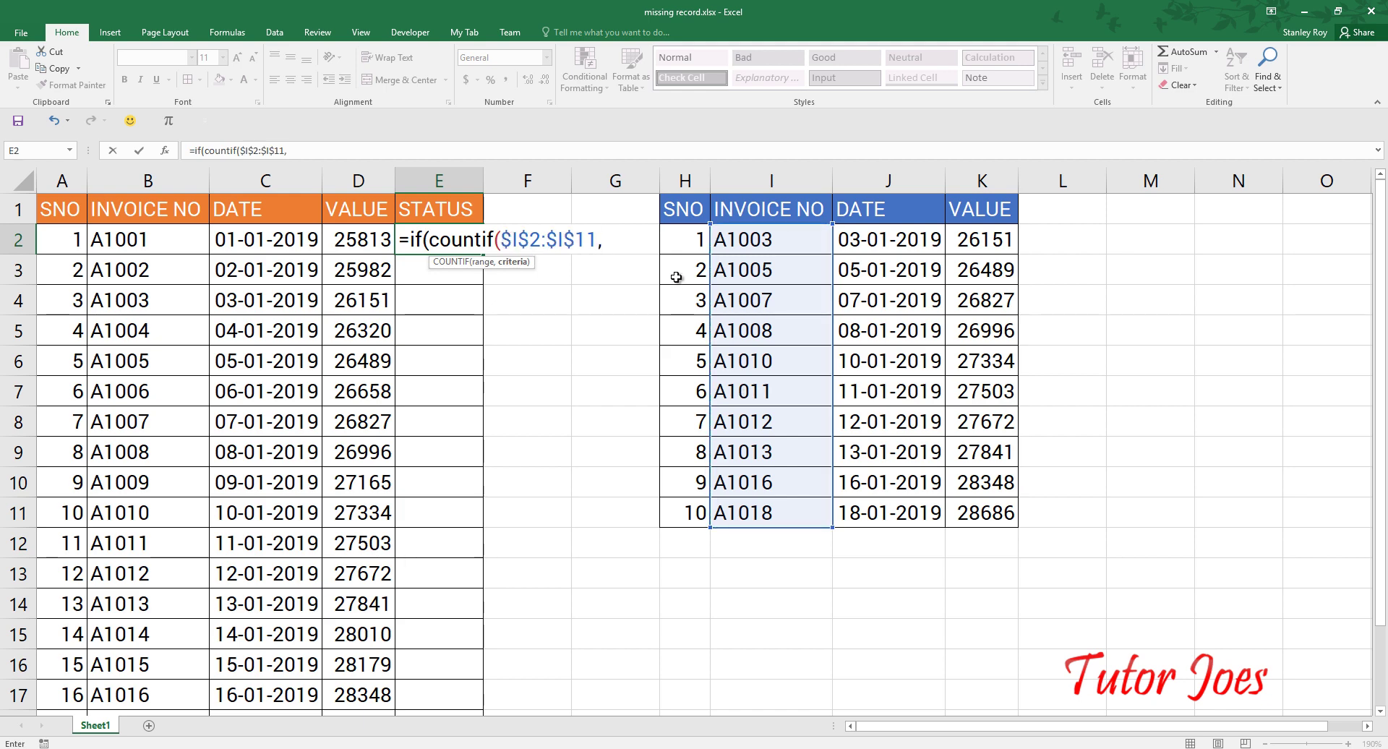
{"action": "left_click", "coordinate": [143, 241]}
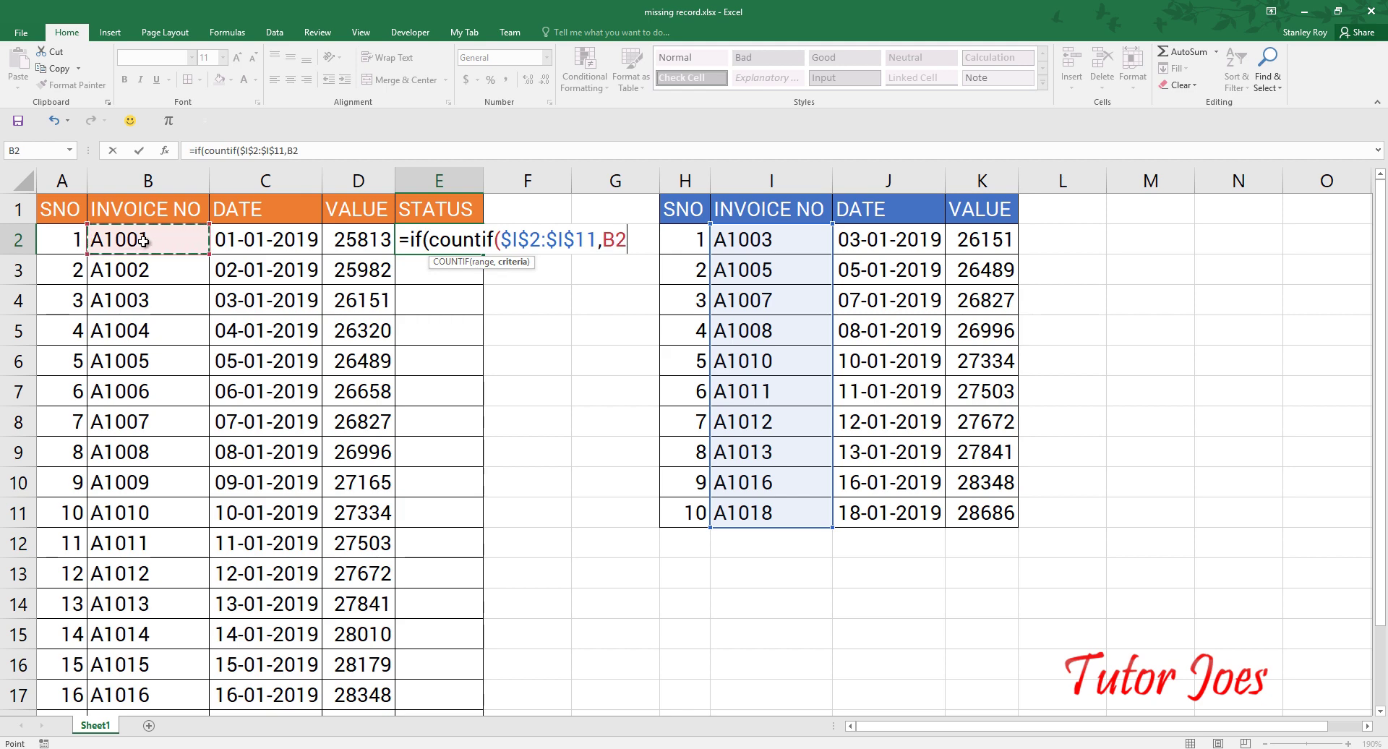
{"action": "type", "text": ")"}
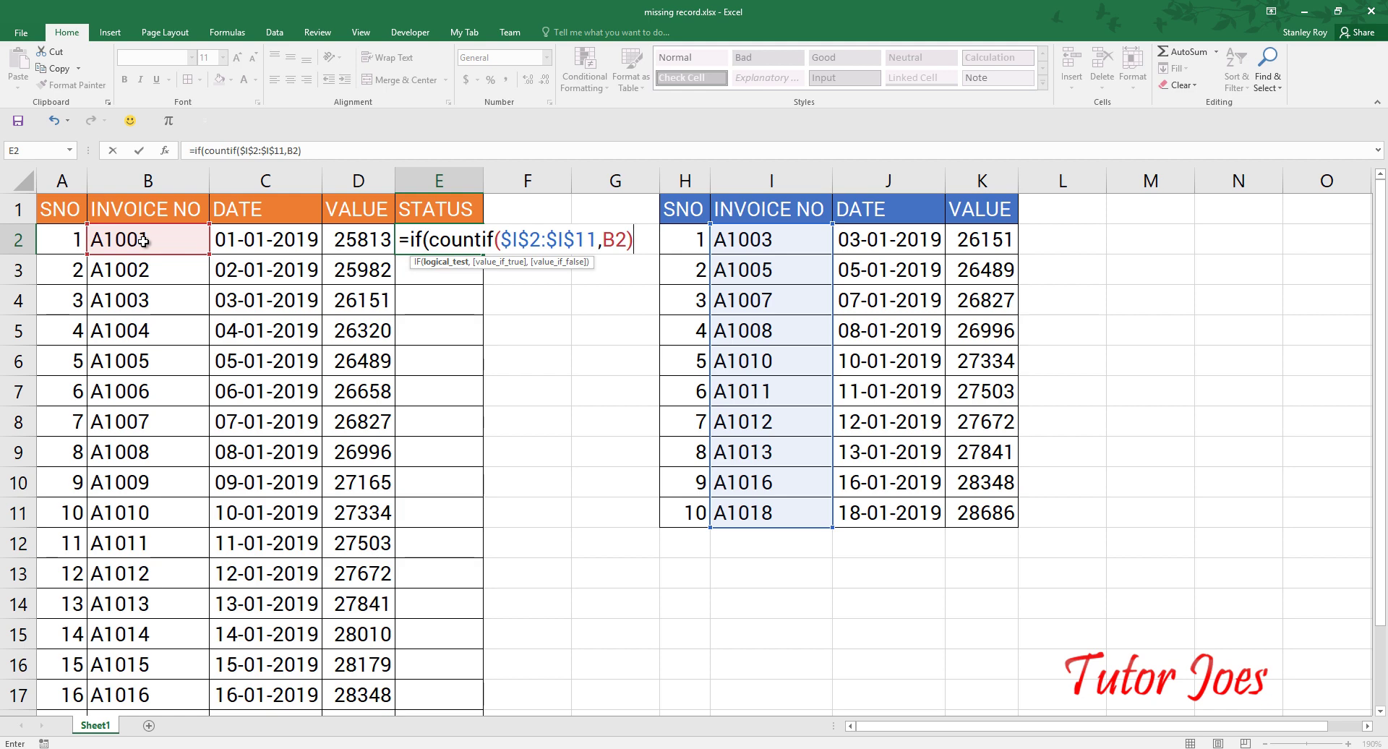
{"action": "type", "text": ",\""}
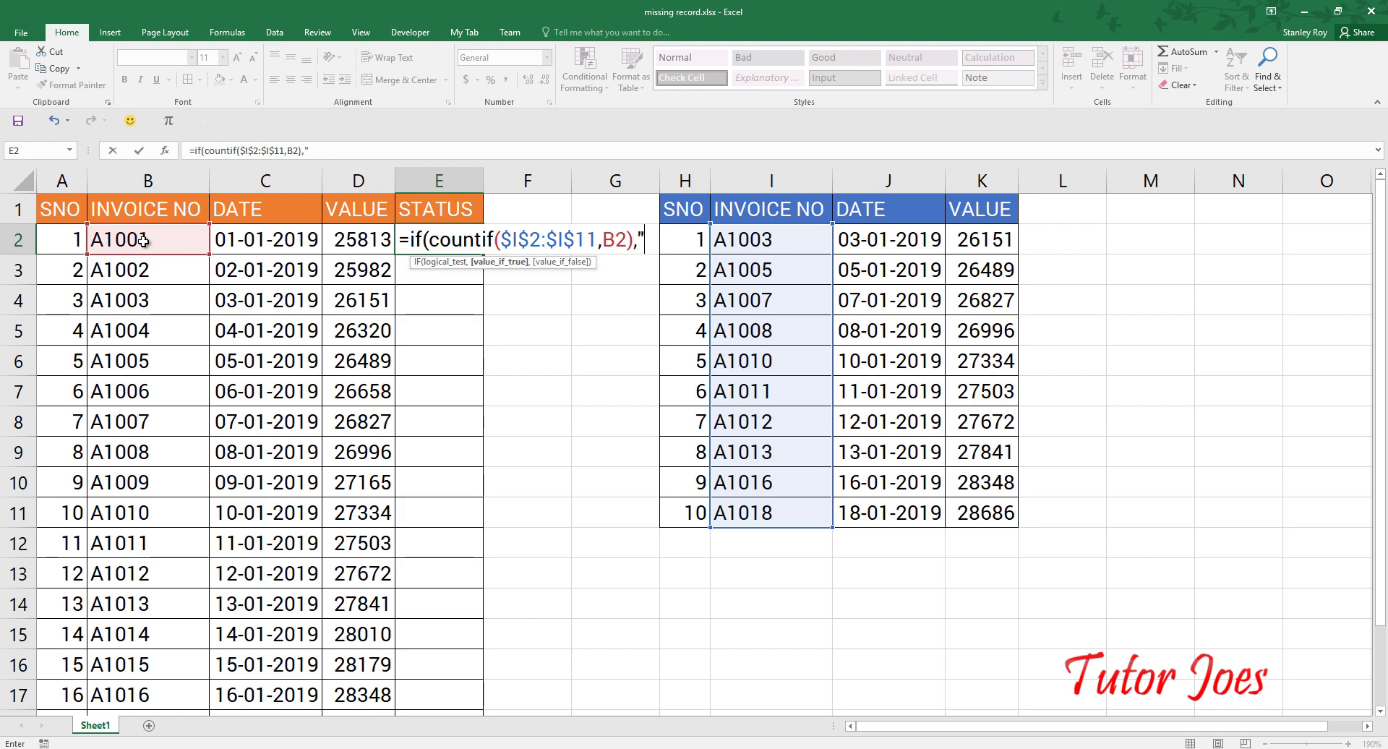
{"action": "type", "text": "FI"}
{"action": "type", "text": "LE"}
{"action": "key", "text": "BackSpace"}
{"action": "key", "text": "BackSpace"}
{"action": "type", "text": "OK\""}
{"action": "type", "text": ",\""}
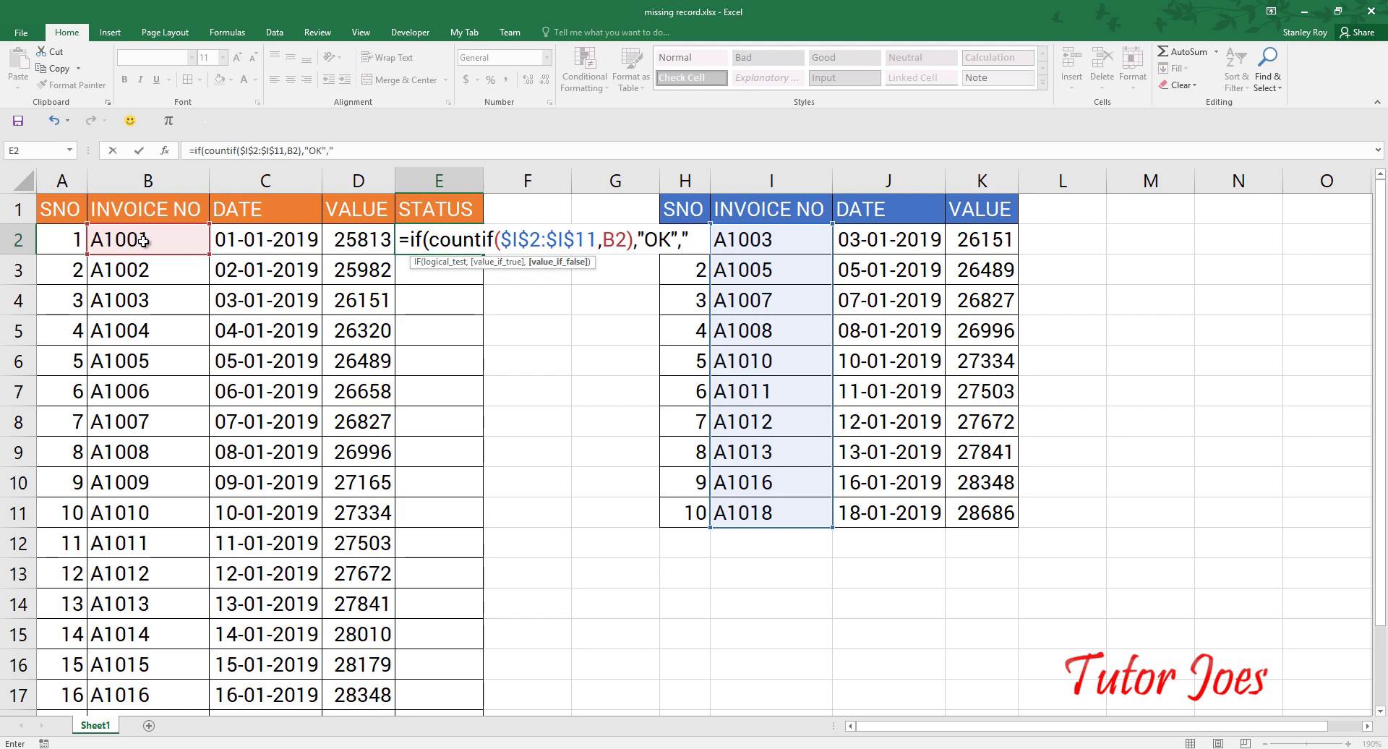
{"action": "type", "text": "MISSING"}
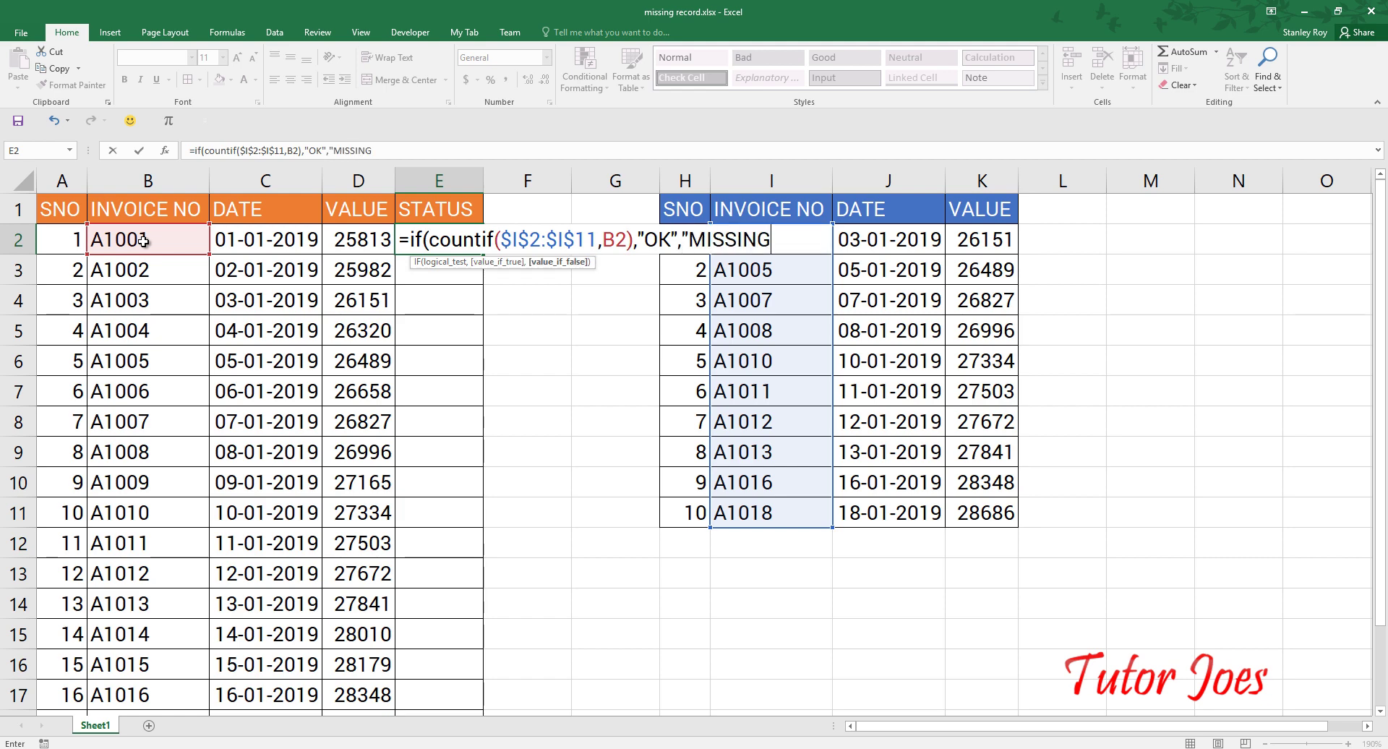
{"action": "type", "text": "\")"}
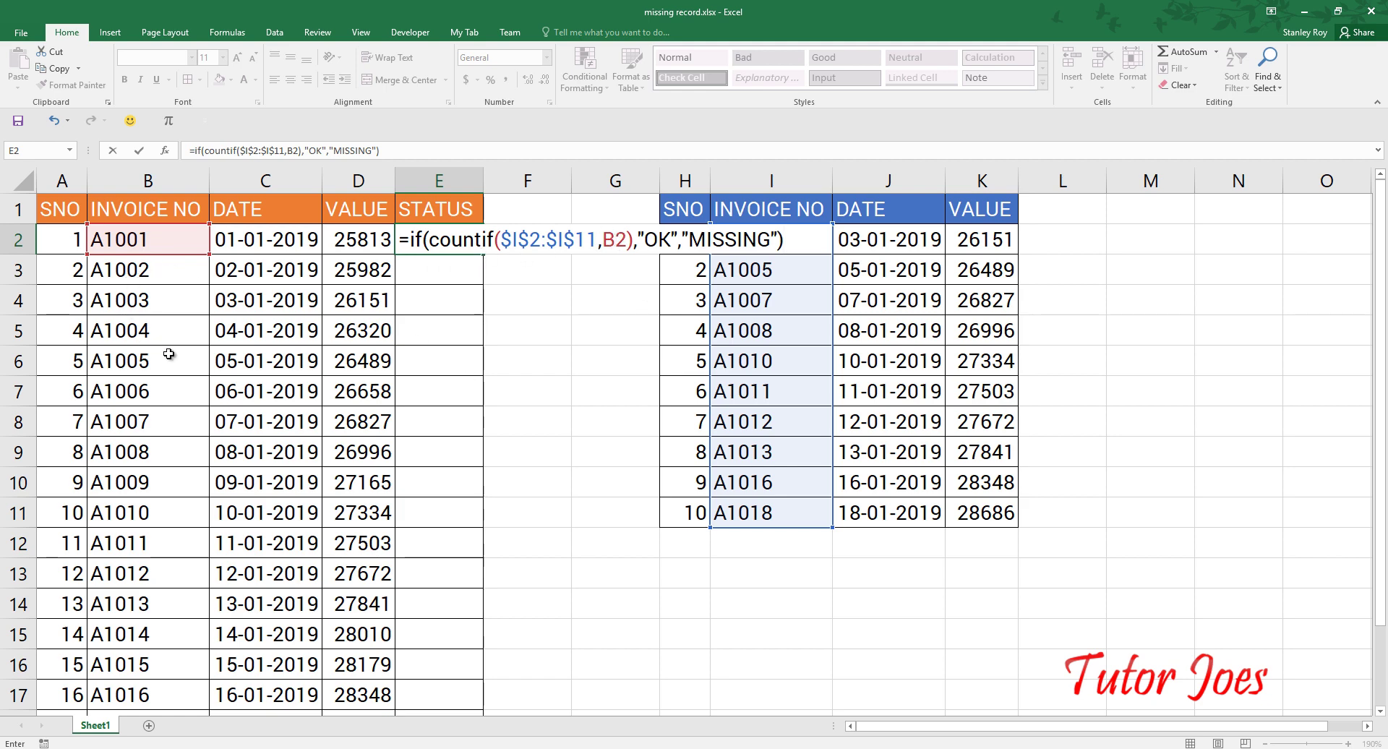
{"action": "key", "text": "Return"}
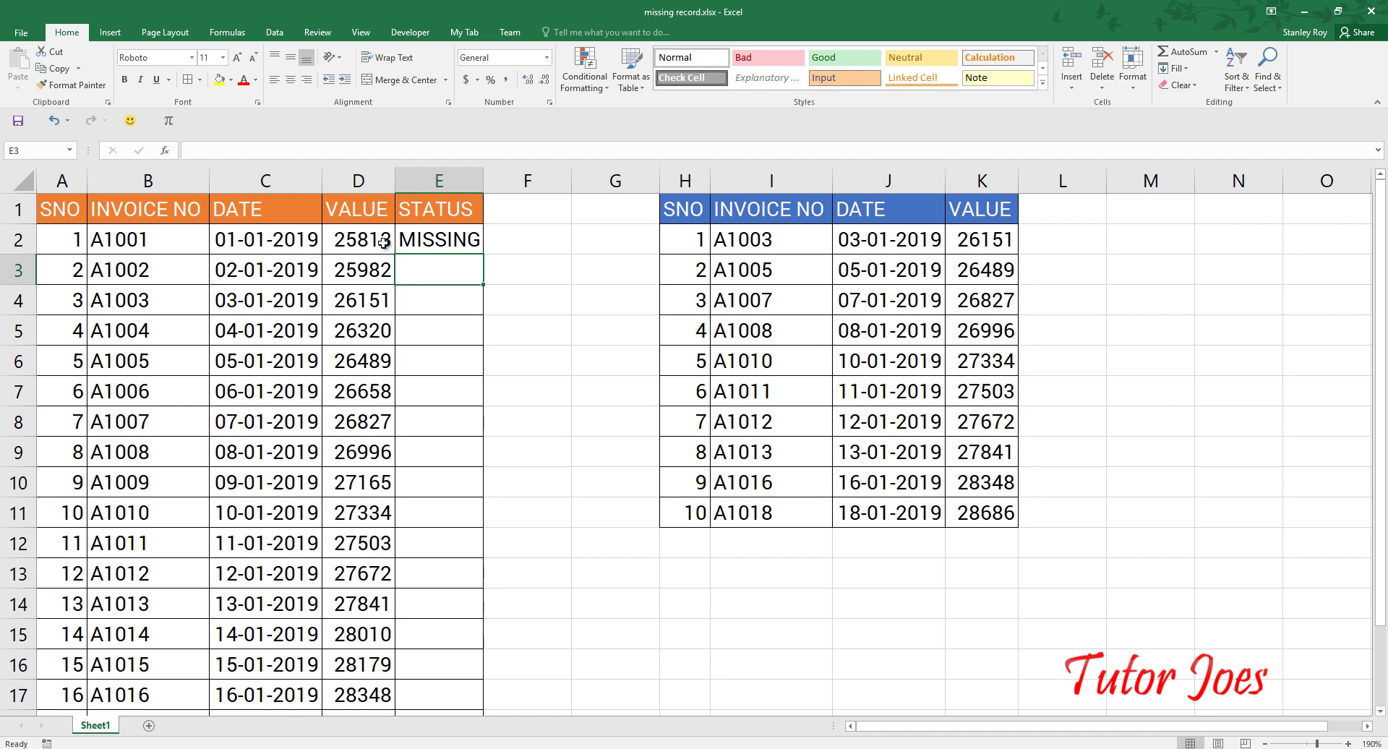
Step: Fill the E2 STATUS formula down the column to row 19
{"action": "left_click", "coordinate": [778, 228]}
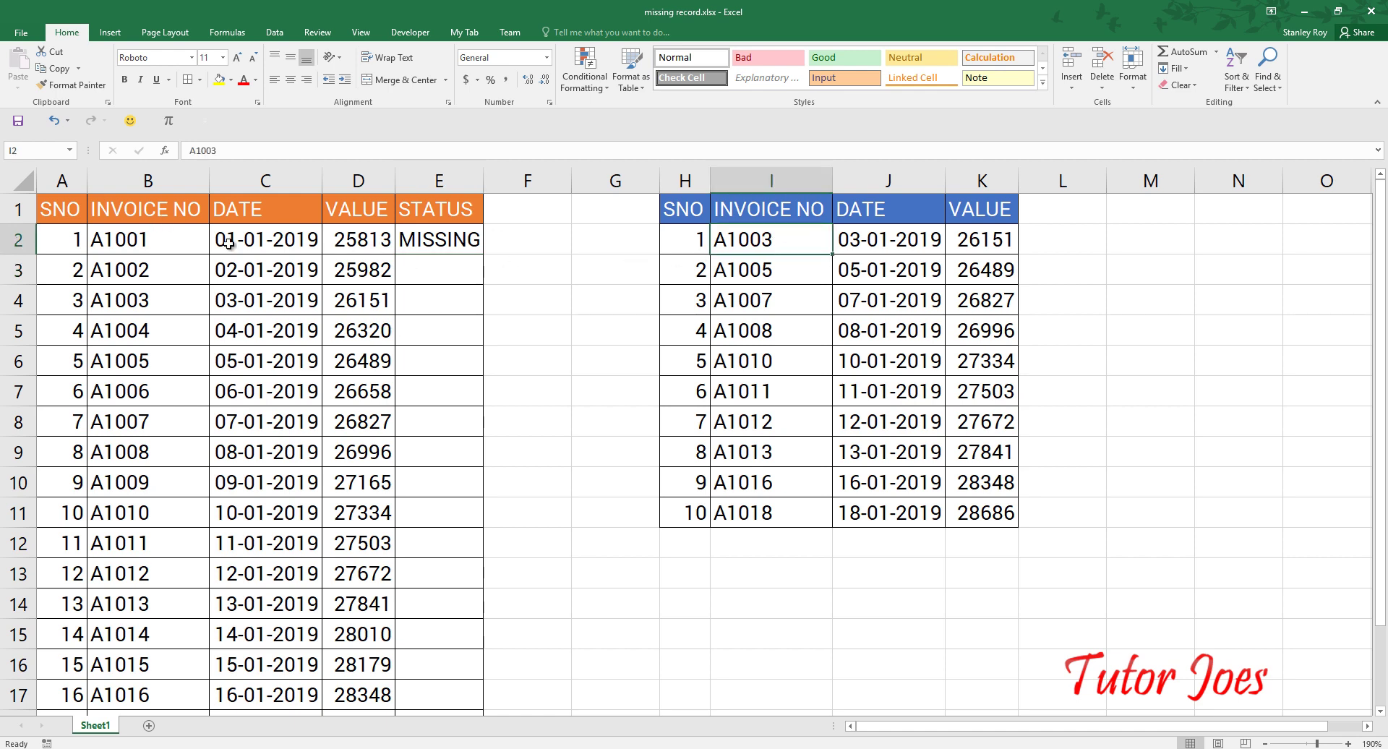
{"action": "left_click", "coordinate": [449, 240]}
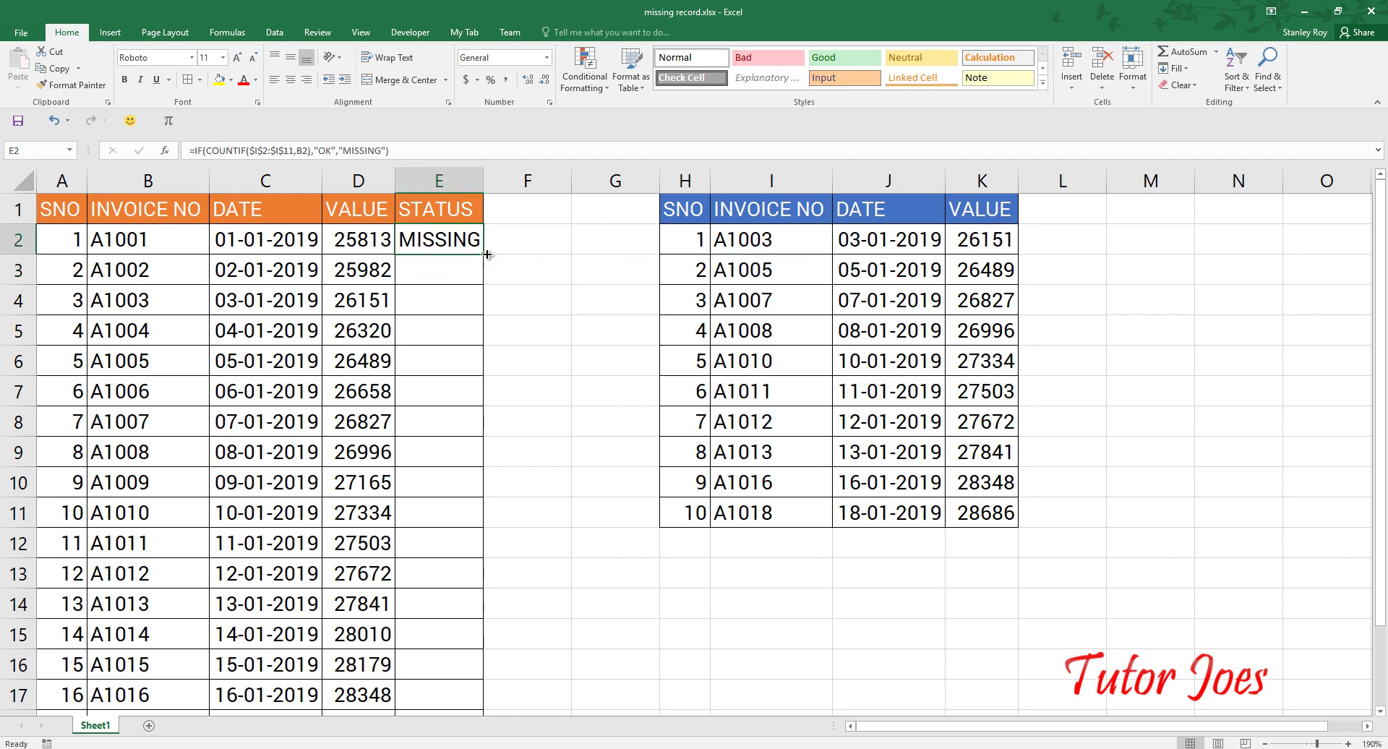
{"action": "mouse_move", "coordinate": [482, 254]}
{"action": "left_mouse_down"}
{"action": "mouse_move", "coordinate": [474, 704]}
{"action": "mouse_move", "coordinate": [476, 637]}
{"action": "left_mouse_up"}
Step: Verify OK rows A1003, A1005, A1007 and A1008 against the second table
{"action": "scroll", "coordinate": [470, 520], "scroll_direction": "up", "scroll_amount": 1}
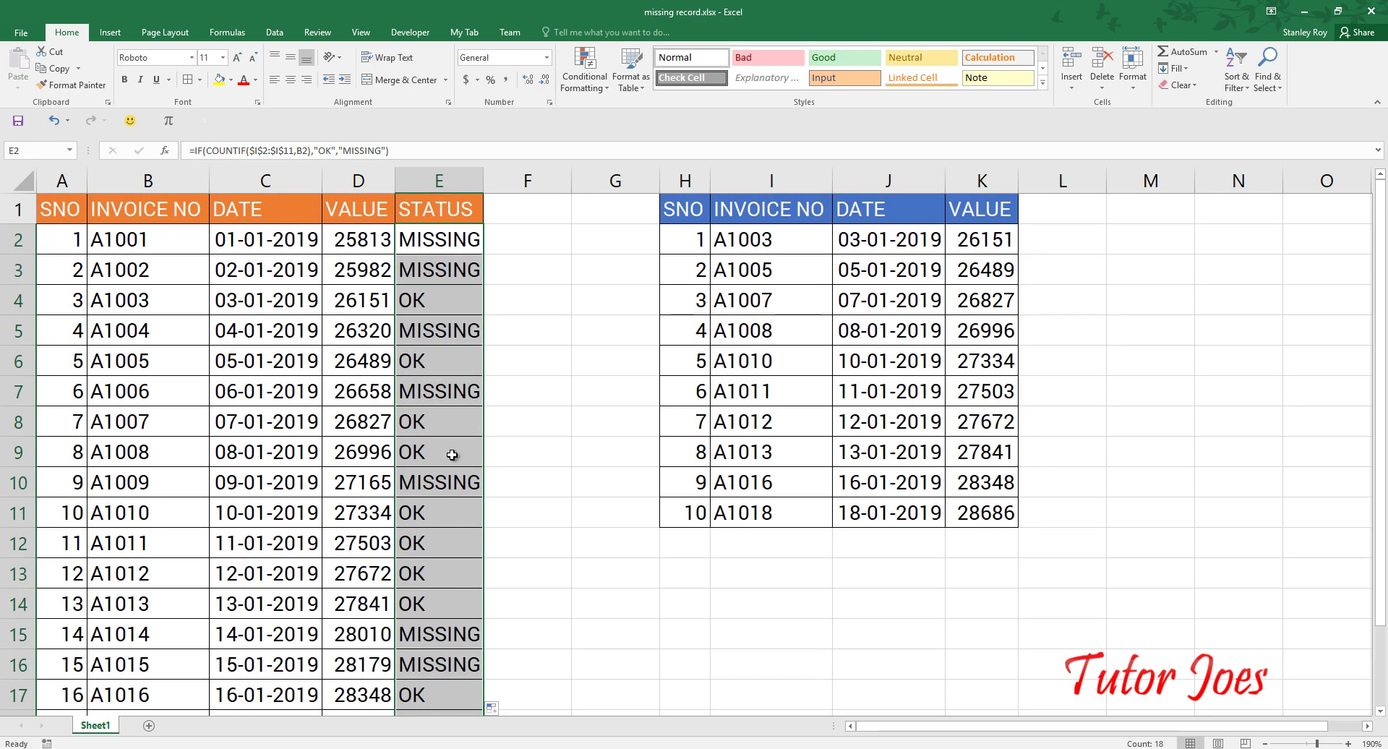
{"action": "left_click_drag", "start_coordinate": [128, 309], "coordinate": [441, 309]}
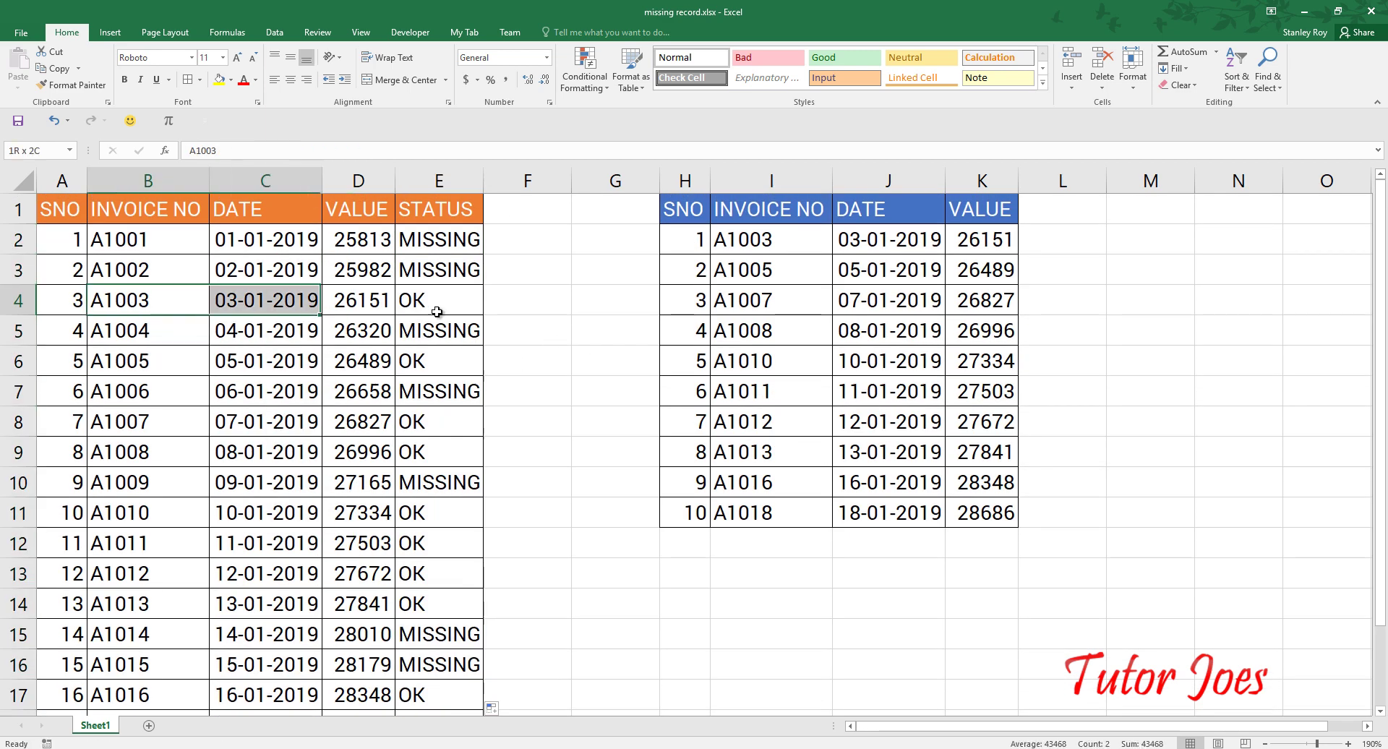
{"action": "left_click", "coordinate": [758, 269]}
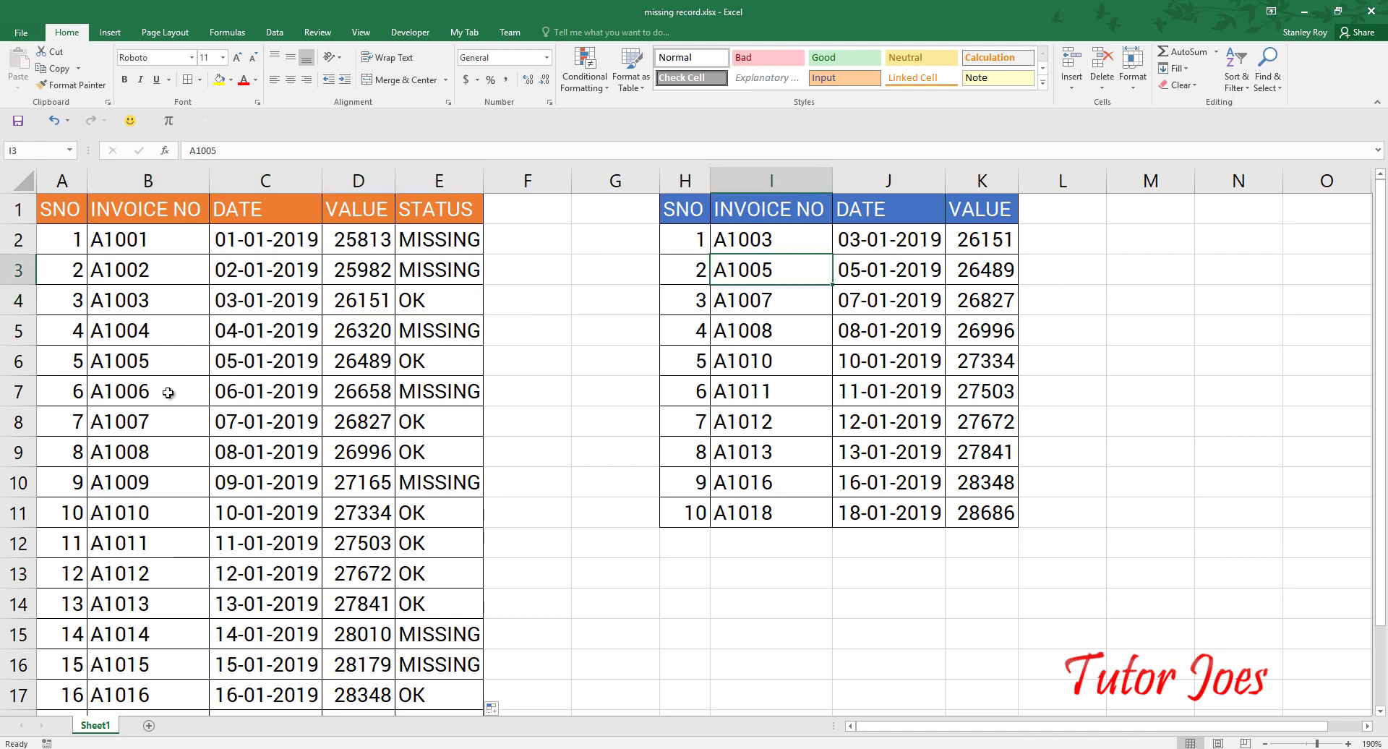
{"action": "left_click_drag", "start_coordinate": [197, 364], "coordinate": [451, 360]}
{"action": "left_click", "coordinate": [810, 300]}
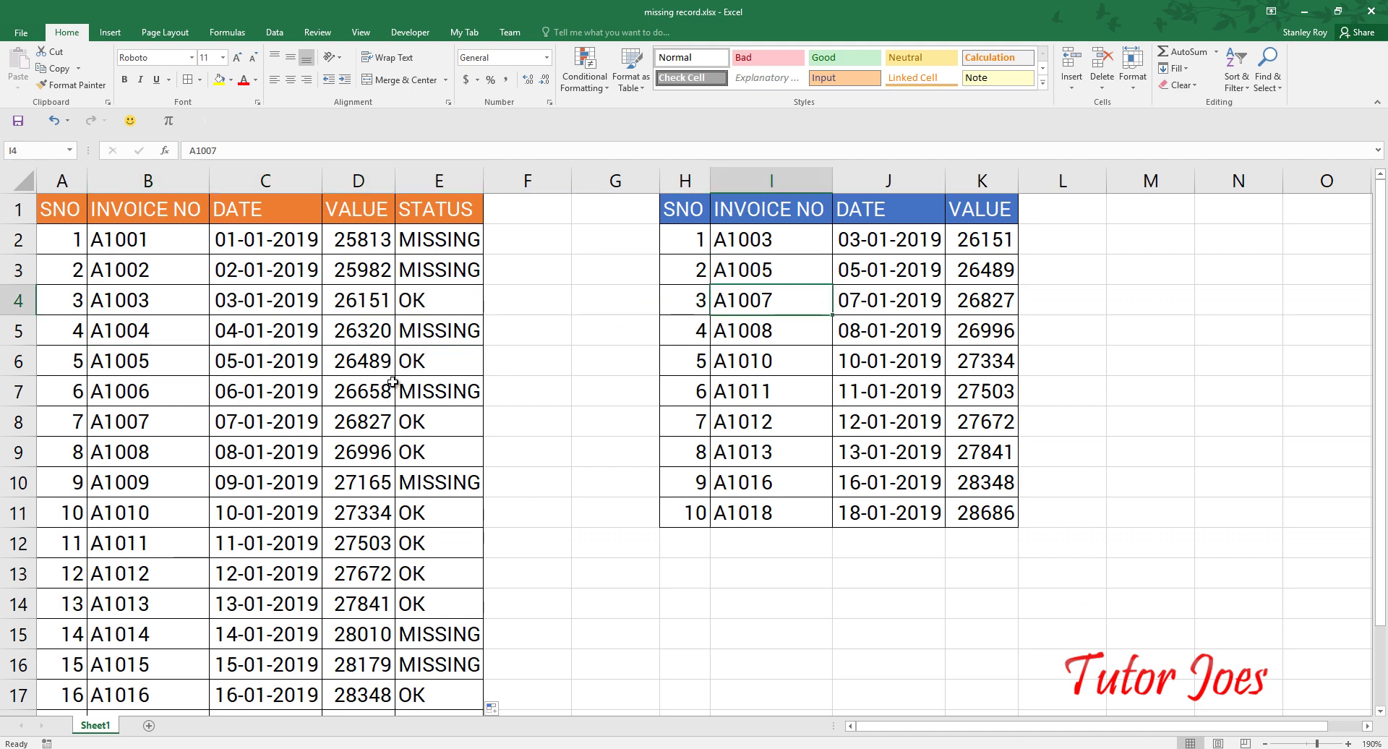
{"action": "left_click_drag", "start_coordinate": [115, 443], "coordinate": [458, 416]}
{"action": "left_click", "coordinate": [444, 242]}
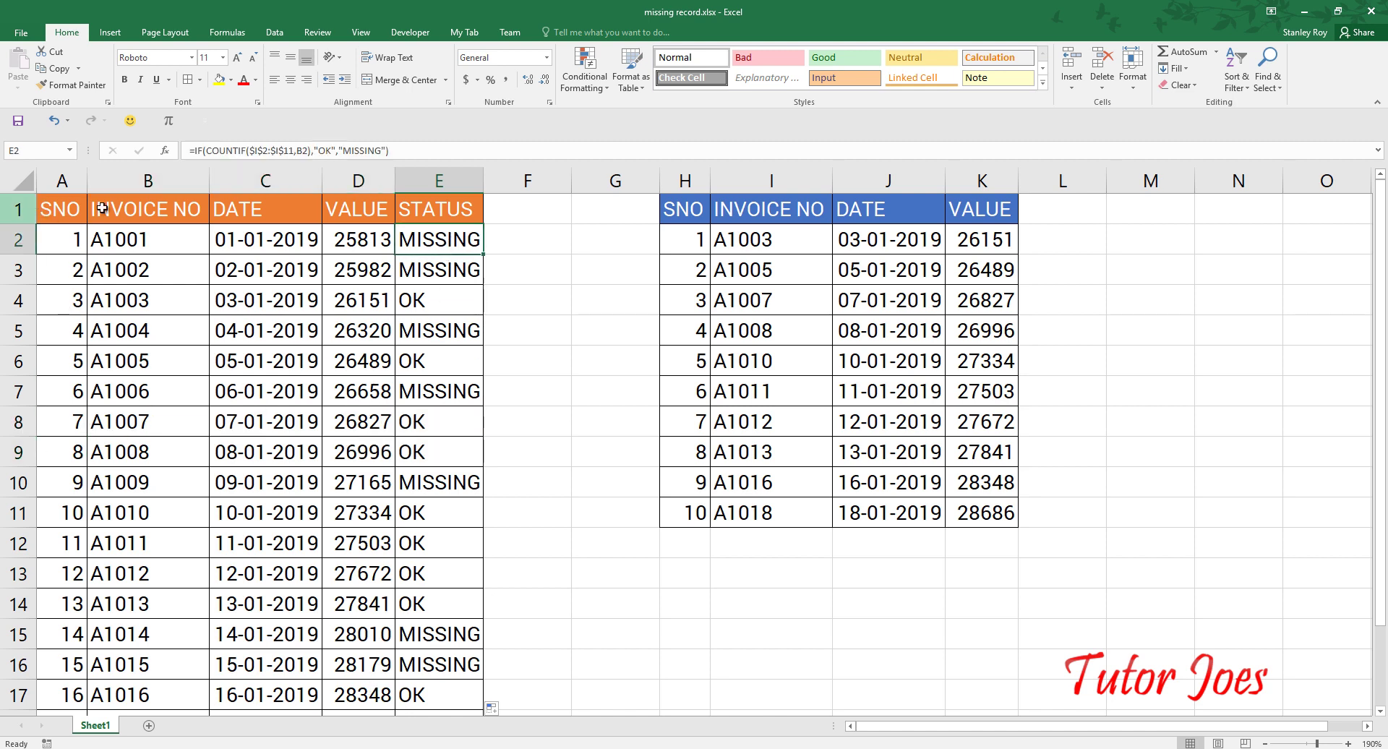
{"action": "left_click", "coordinate": [18, 209]}
Step: Add filters to headers A1:E1 and filter STATUS to show only MISSING
{"action": "left_click_drag", "start_coordinate": [443, 209], "coordinate": [61, 209]}
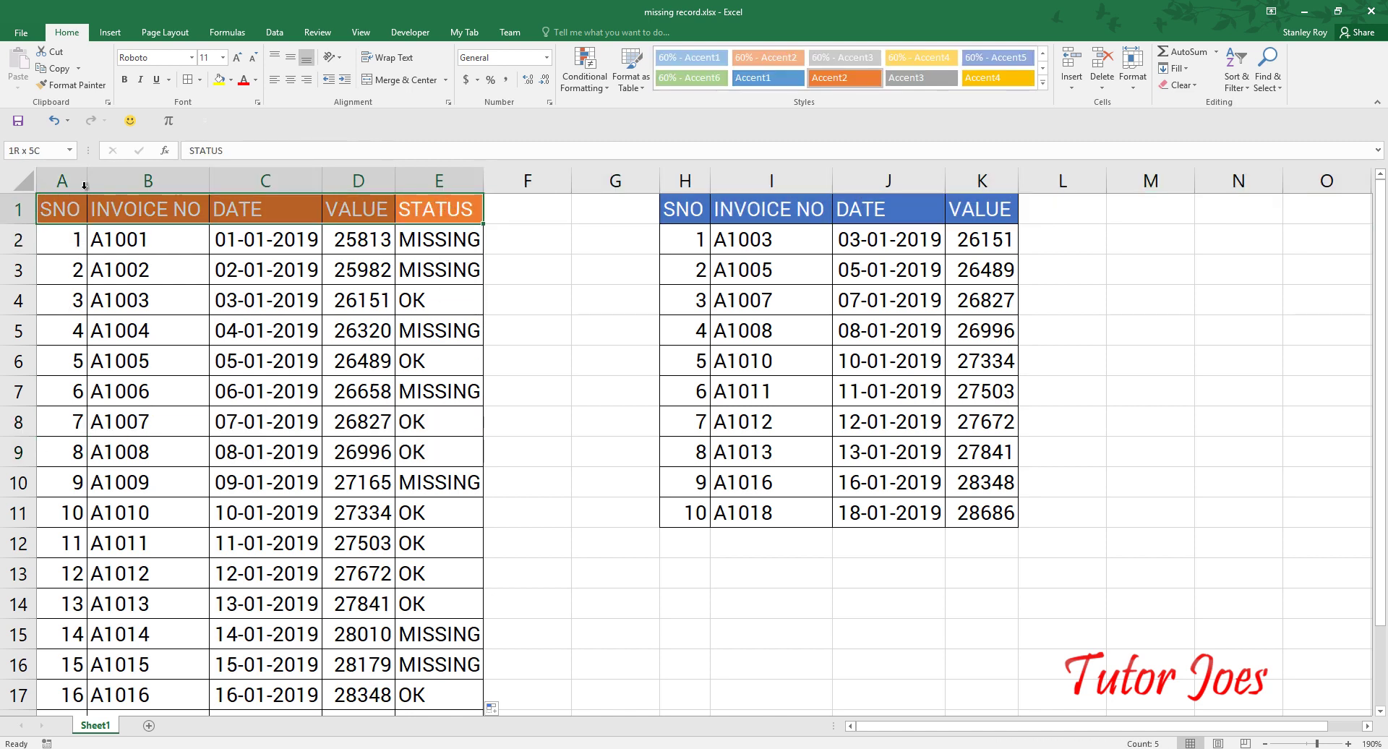
{"action": "left_click", "coordinate": [1237, 72]}
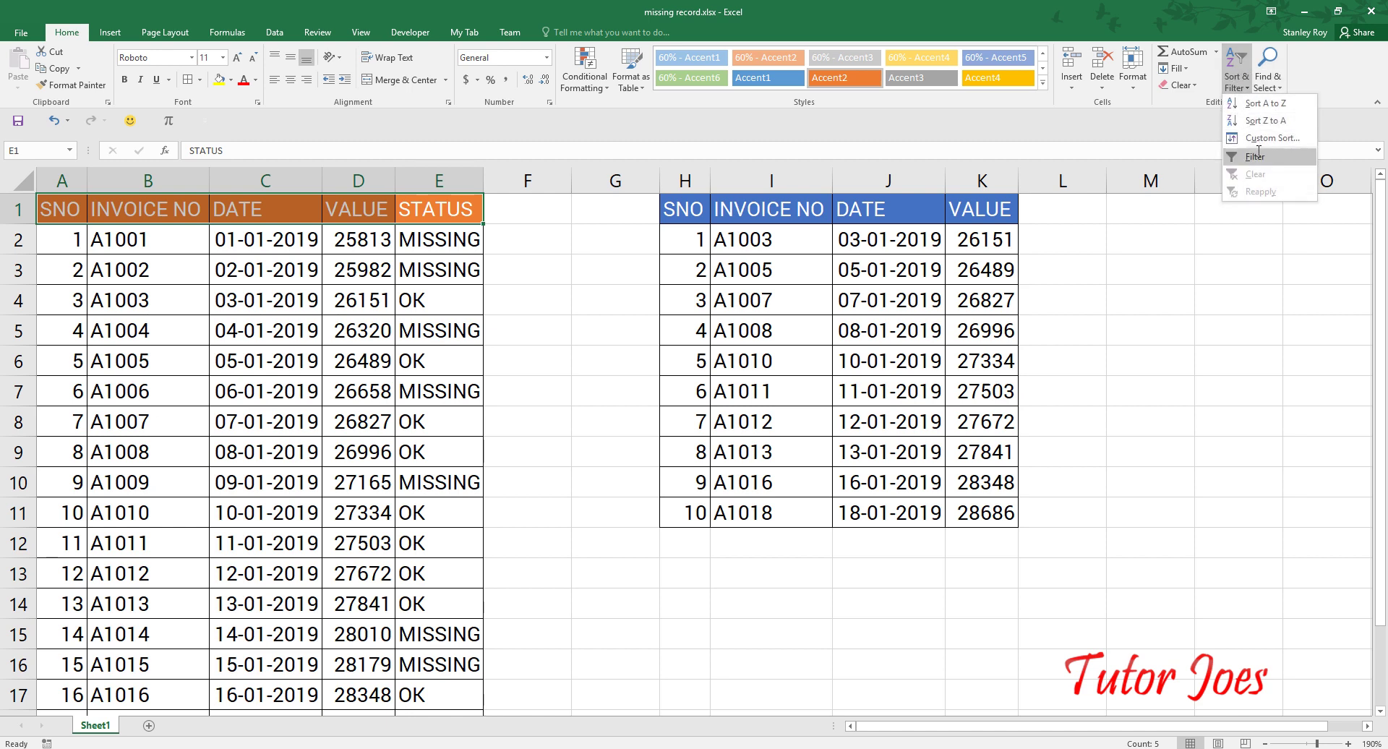
{"action": "left_click", "coordinate": [1262, 157]}
{"action": "left_click", "coordinate": [476, 216]}
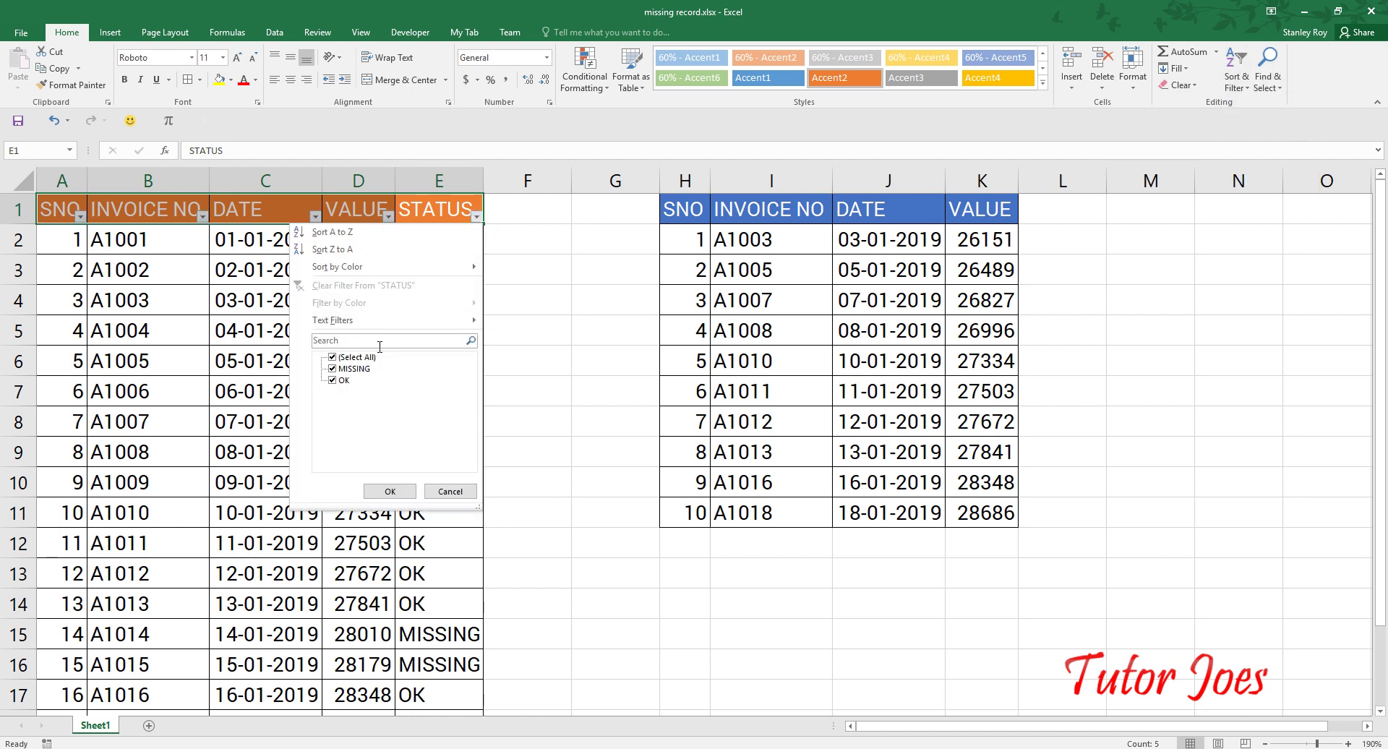
{"action": "left_click", "coordinate": [332, 358]}
{"action": "left_click", "coordinate": [332, 369]}
{"action": "left_click", "coordinate": [389, 491]}
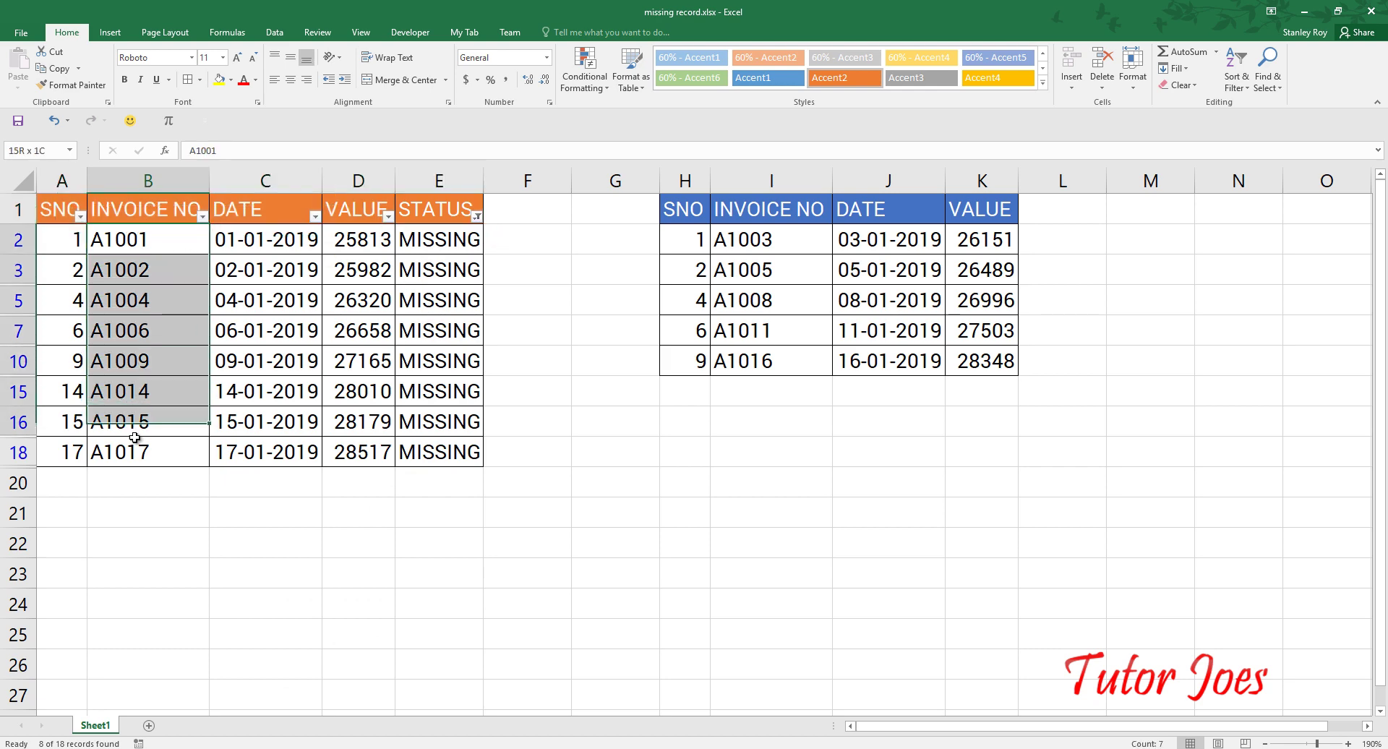
Step: Review the missing invoice numbers, then reselect all STATUS values to show every row
{"action": "left_click_drag", "start_coordinate": [145, 240], "coordinate": [138, 470]}
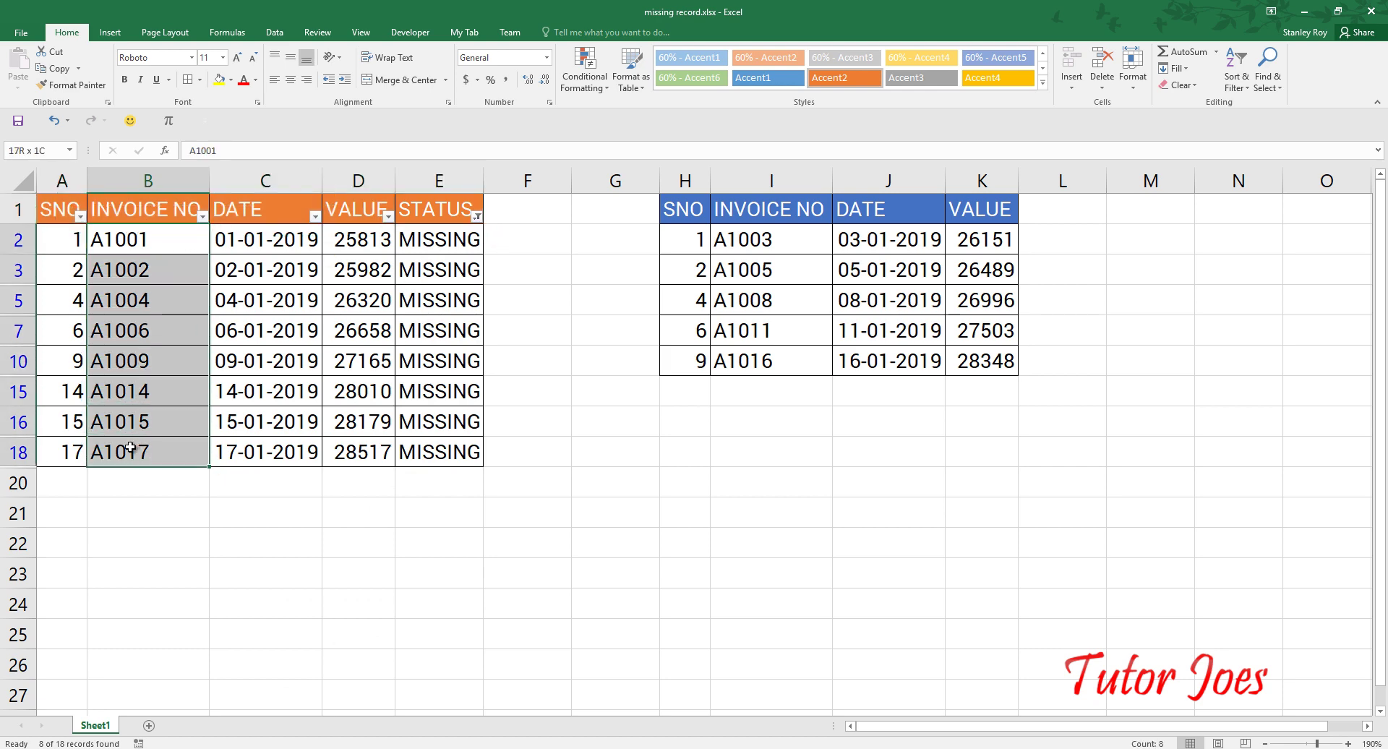
{"action": "left_click", "coordinate": [477, 216]}
{"action": "left_click", "coordinate": [354, 369]}
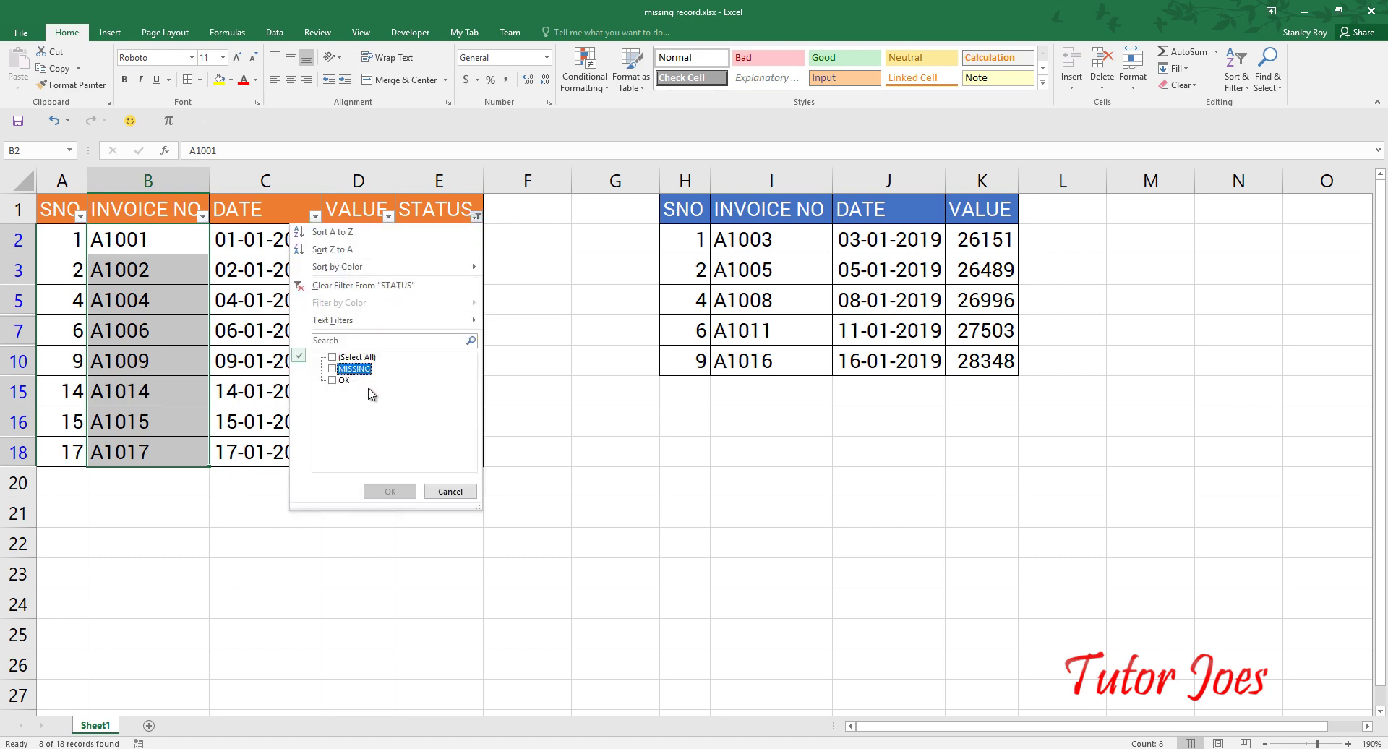
{"action": "left_click", "coordinate": [365, 358]}
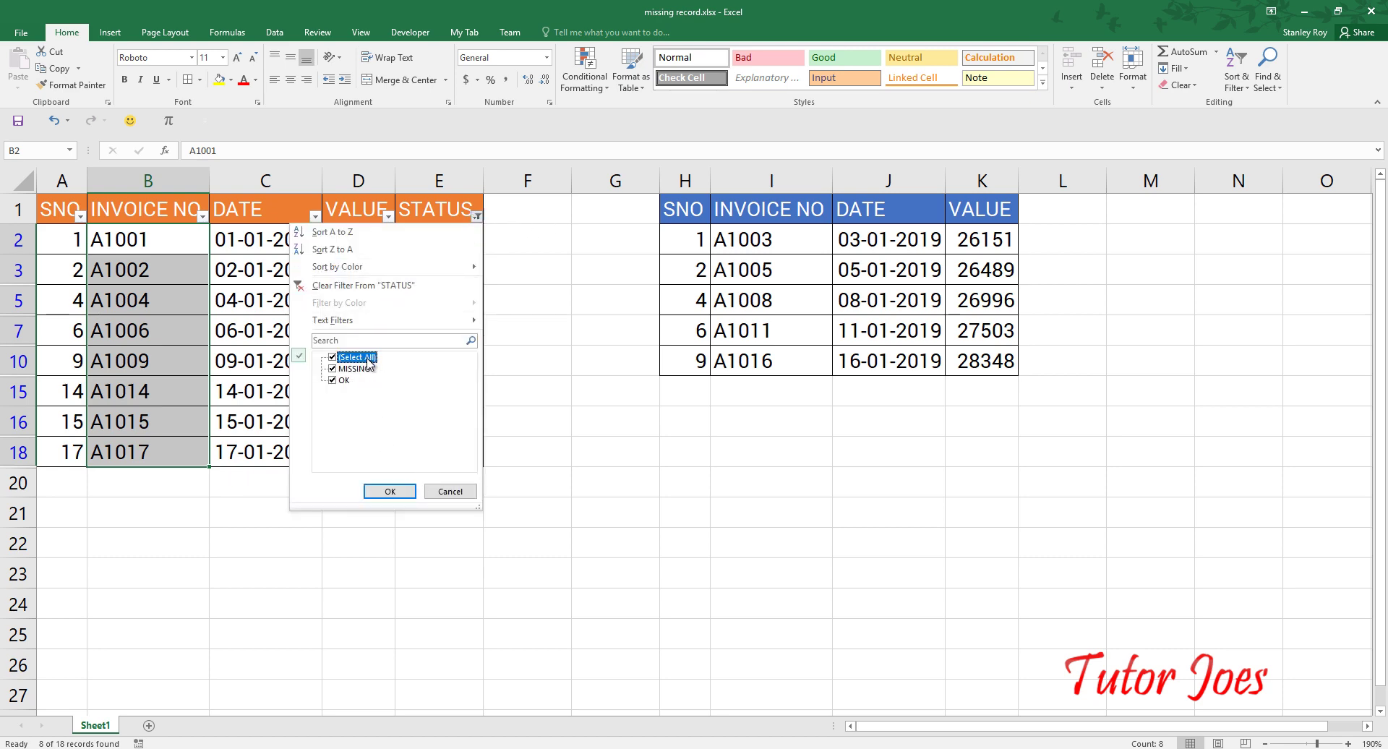
{"action": "left_click", "coordinate": [387, 490]}
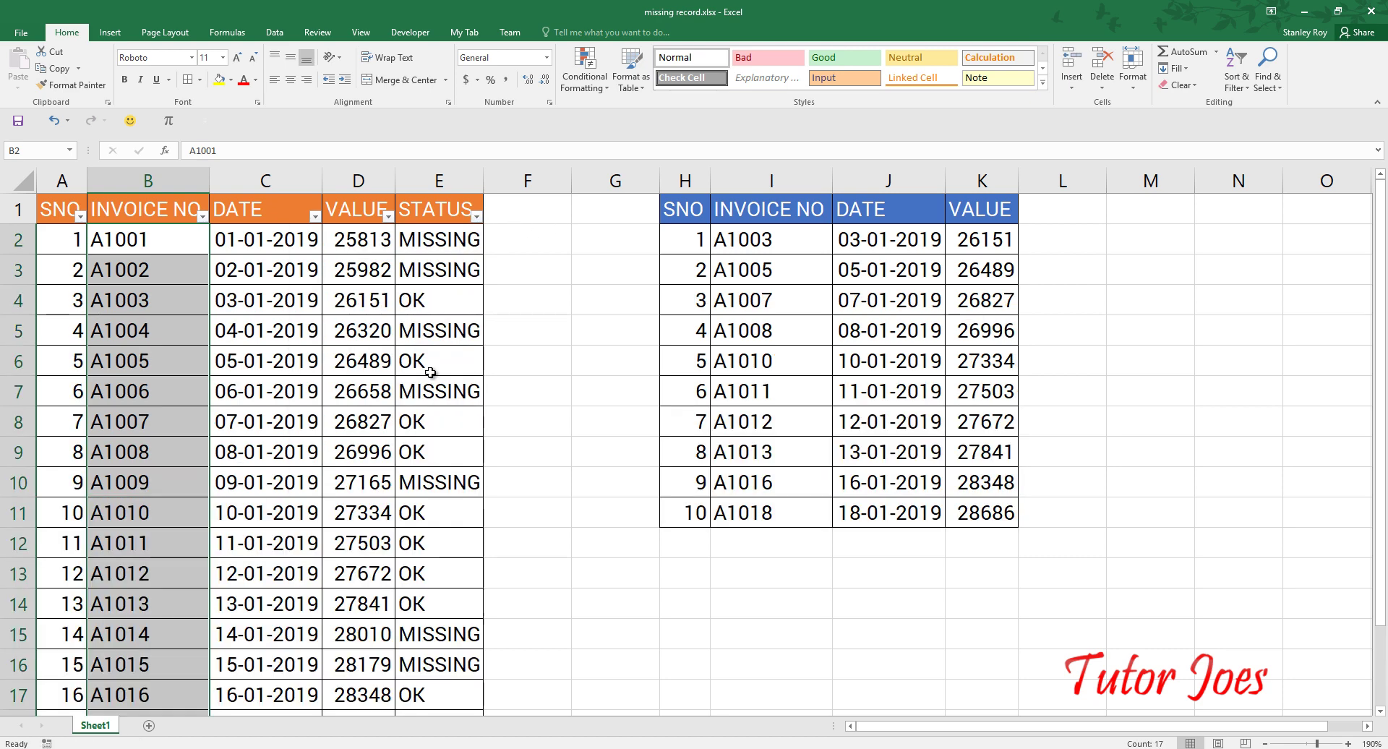
{"action": "left_click", "coordinate": [506, 246]}
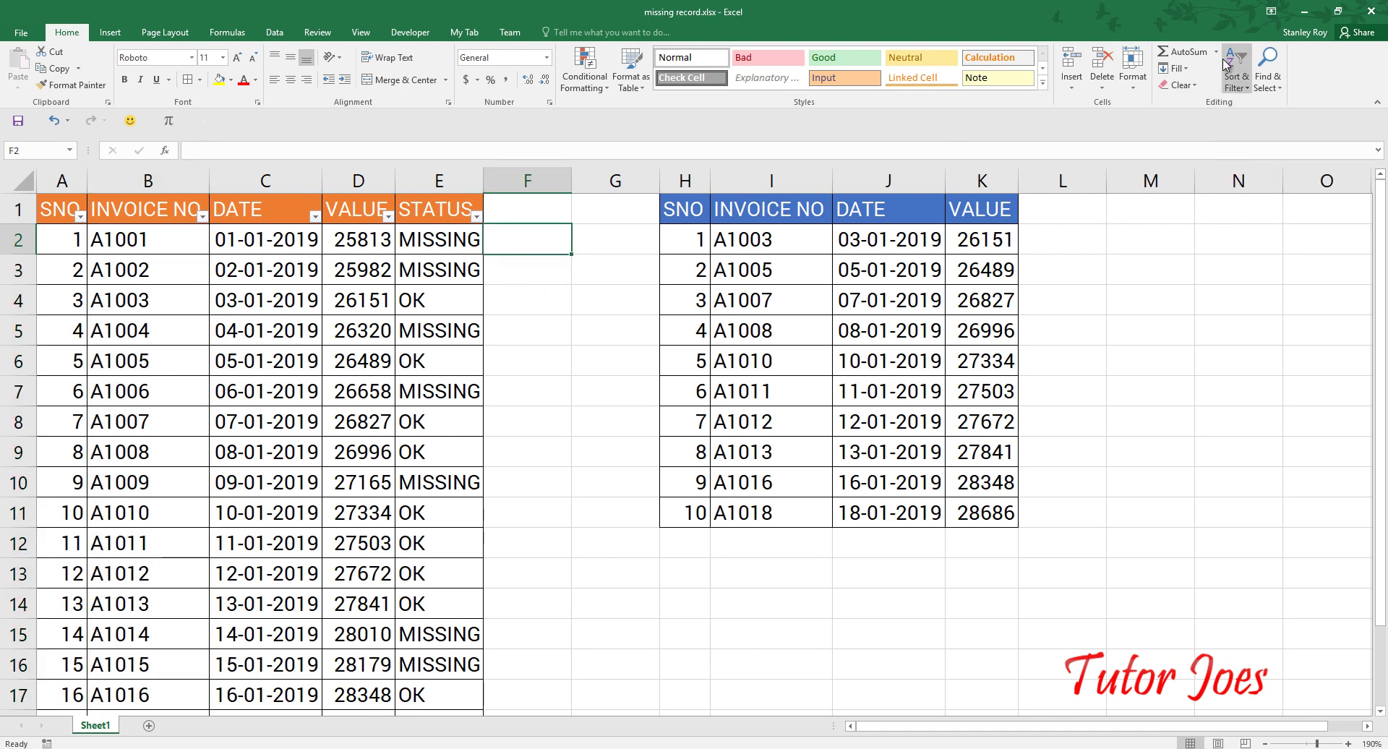
Step: Enter =VLOOKUP(B2,$I$2:$I$11,1,0) in F2
{"action": "type", "text": "=vlook"}
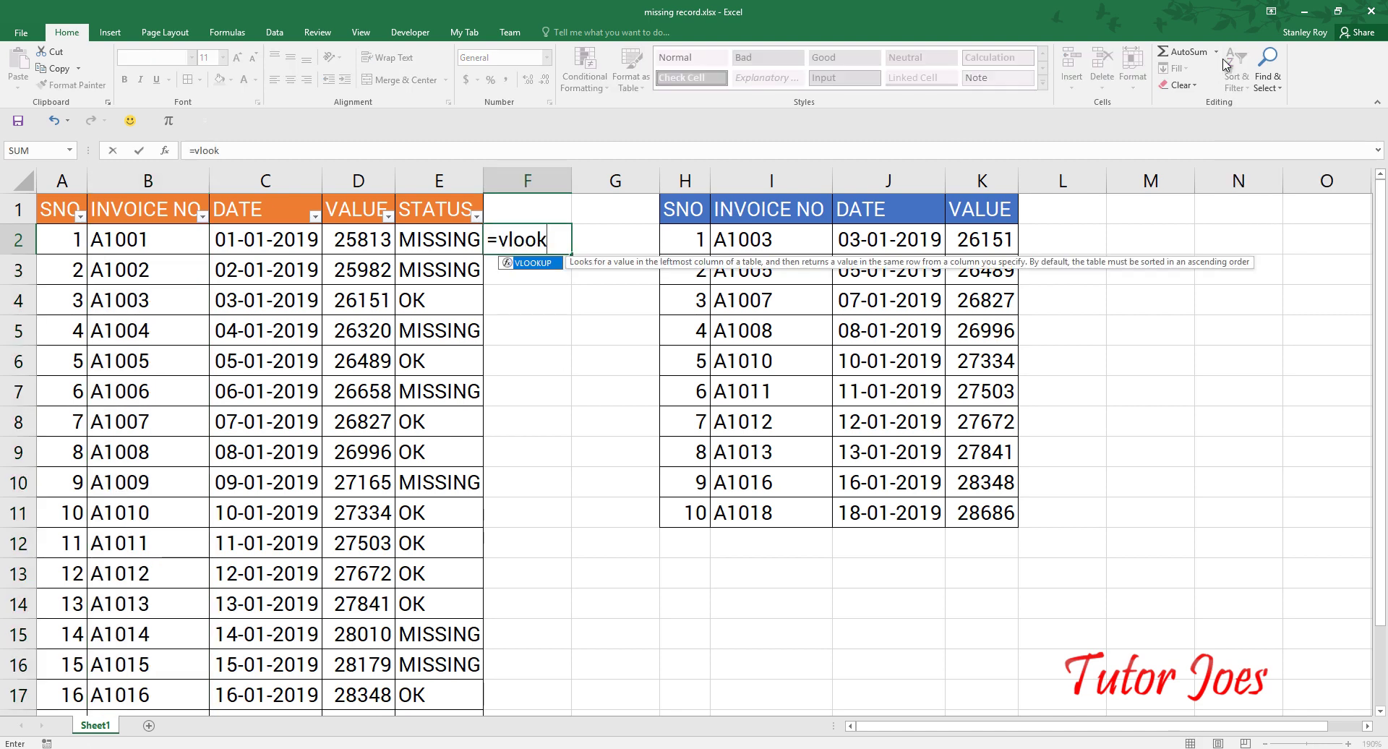
{"action": "type", "text": "up"}
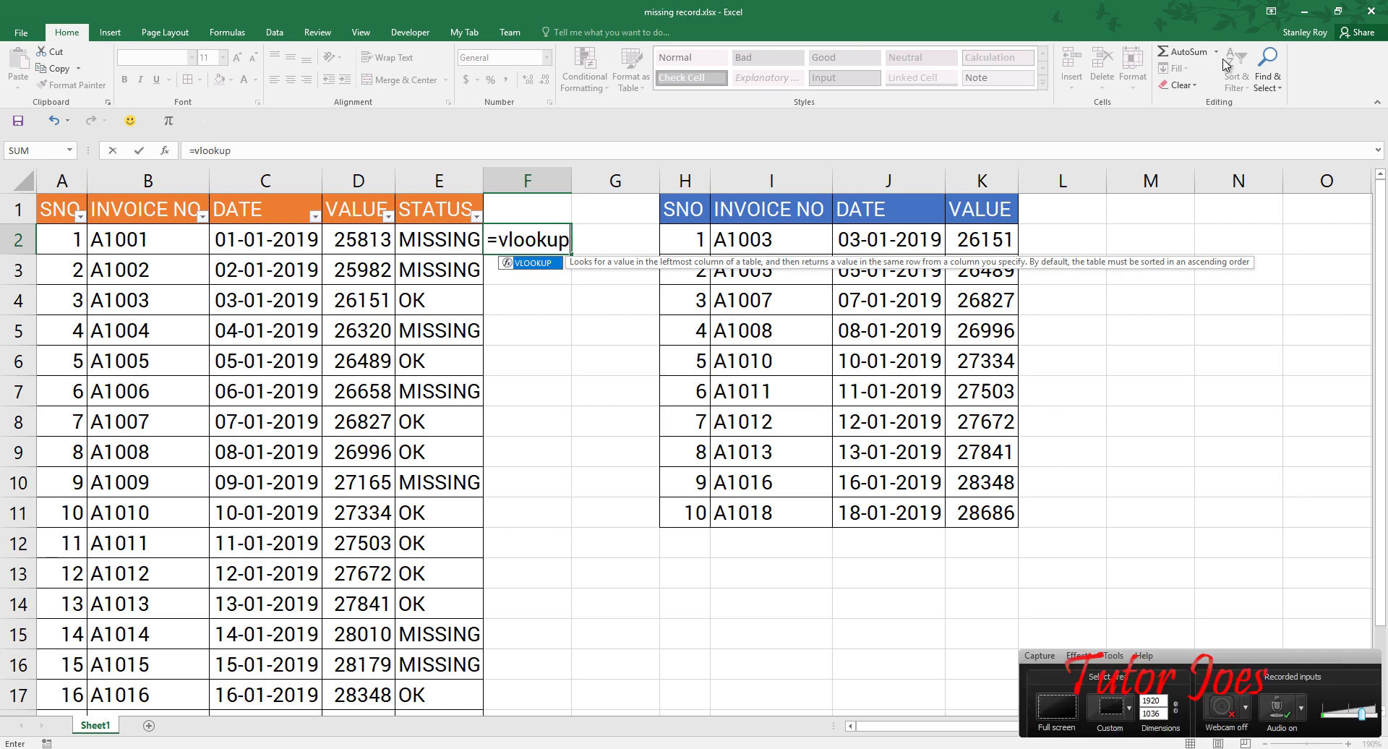
{"action": "type", "text": "("}
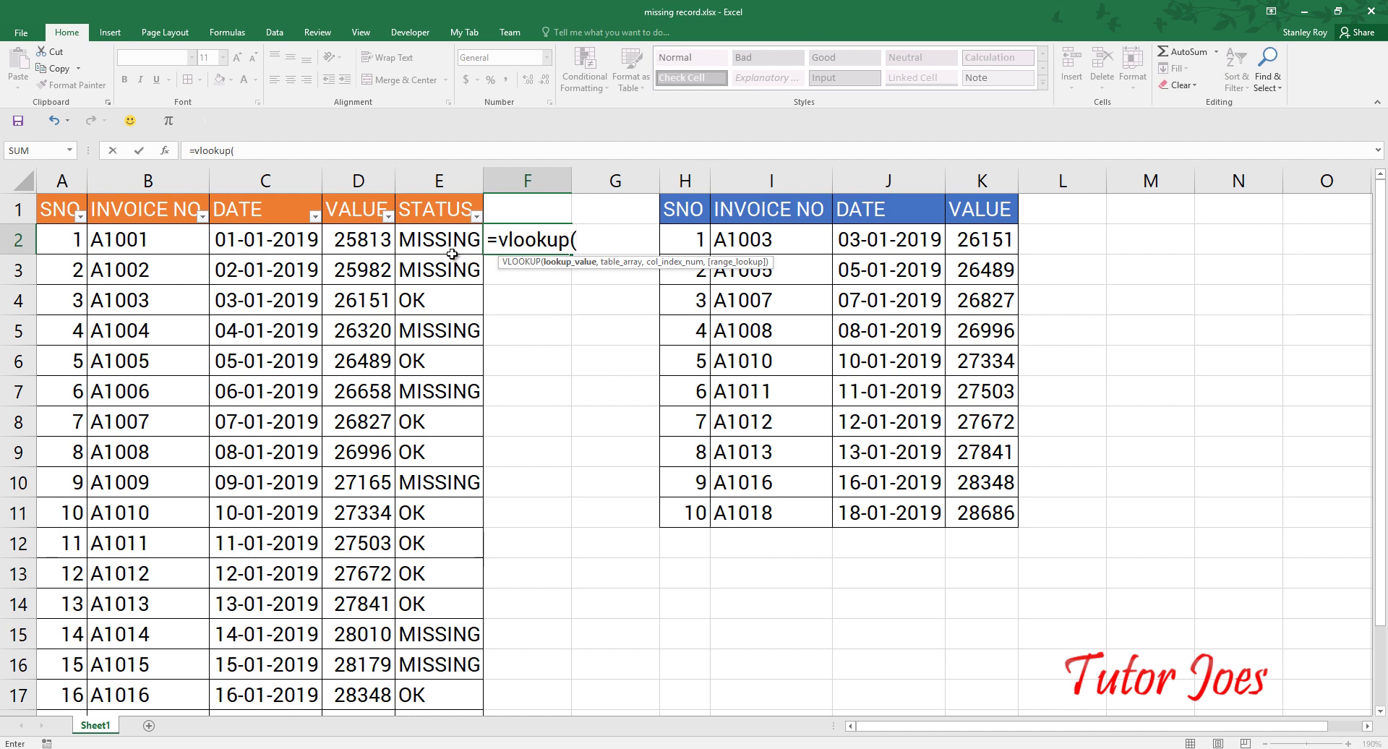
{"action": "left_click", "coordinate": [134, 240]}
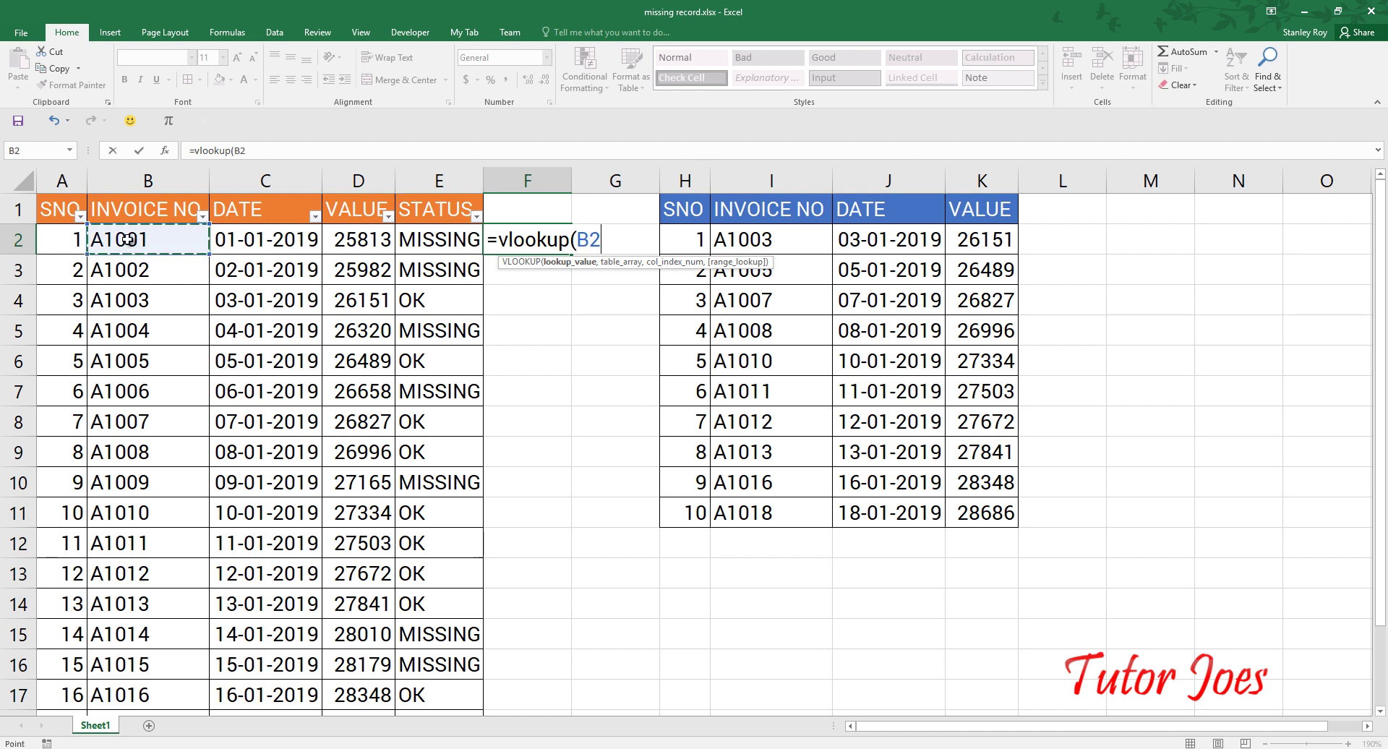
{"action": "type", "text": ","}
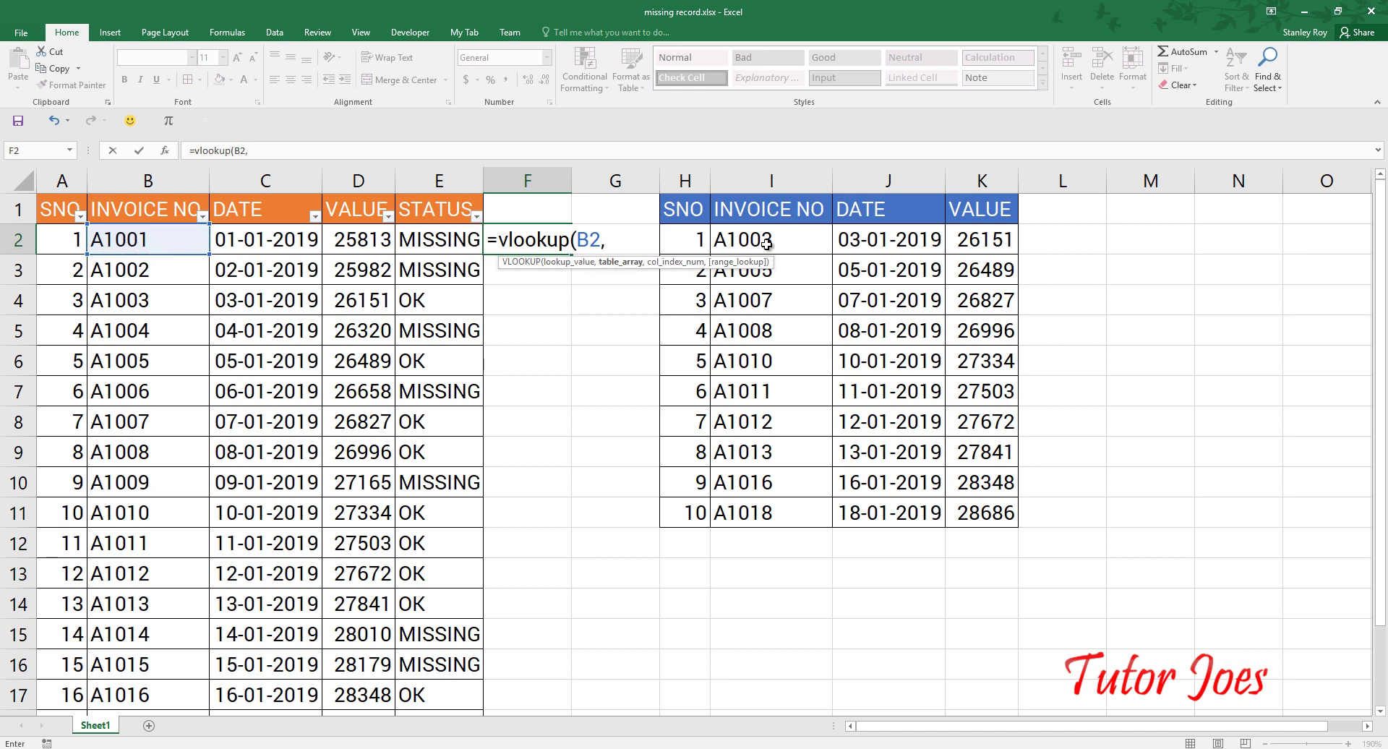
{"action": "left_click_drag", "start_coordinate": [765, 238], "coordinate": [798, 492]}
{"action": "left_click_drag", "start_coordinate": [793, 524], "coordinate": [788, 521]}
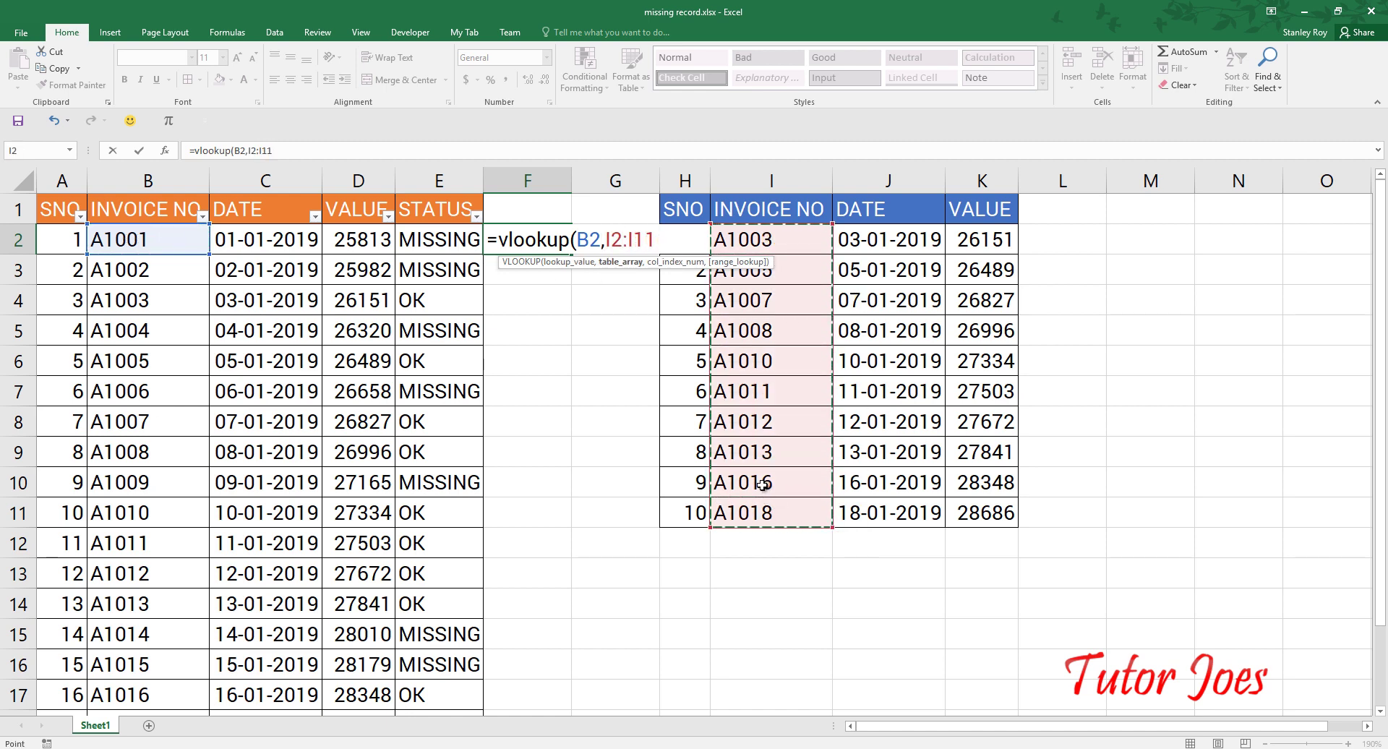
{"action": "key", "text": "F4"}
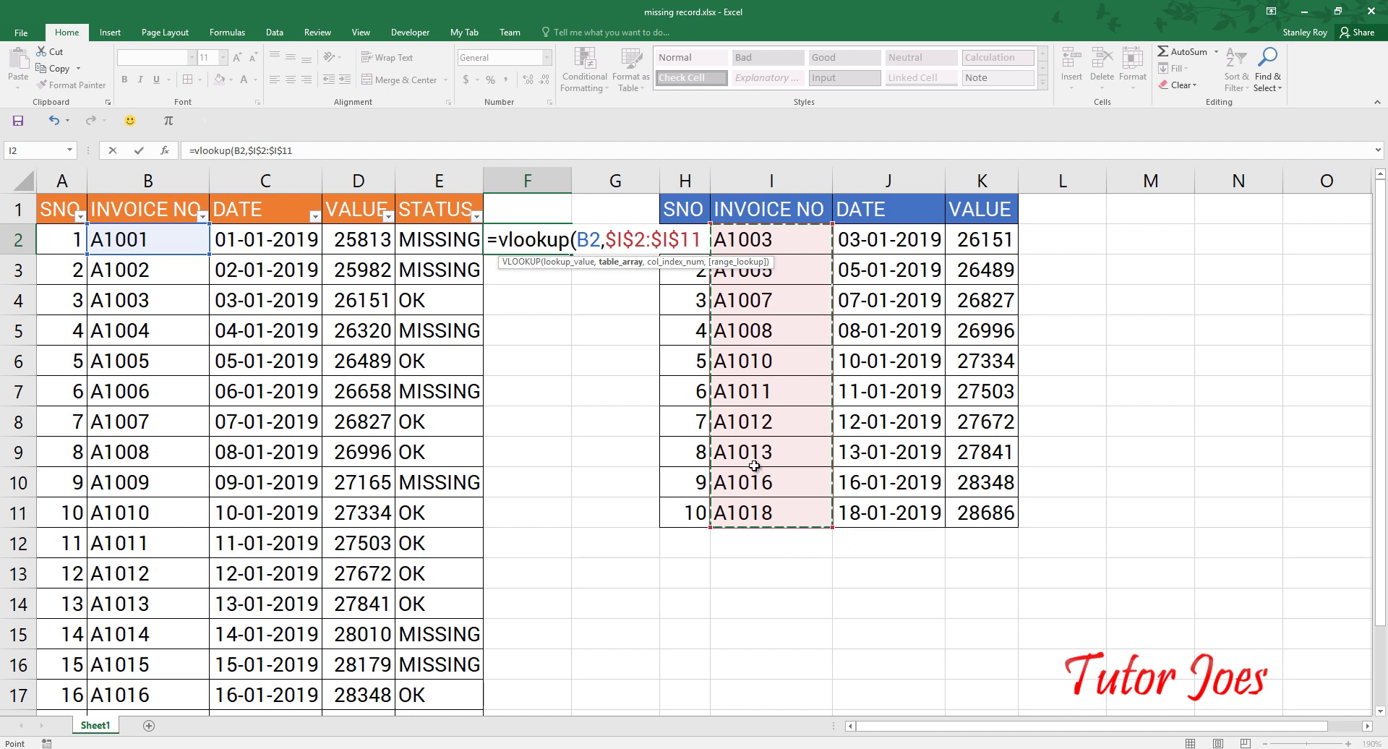
{"action": "type", "text": ","}
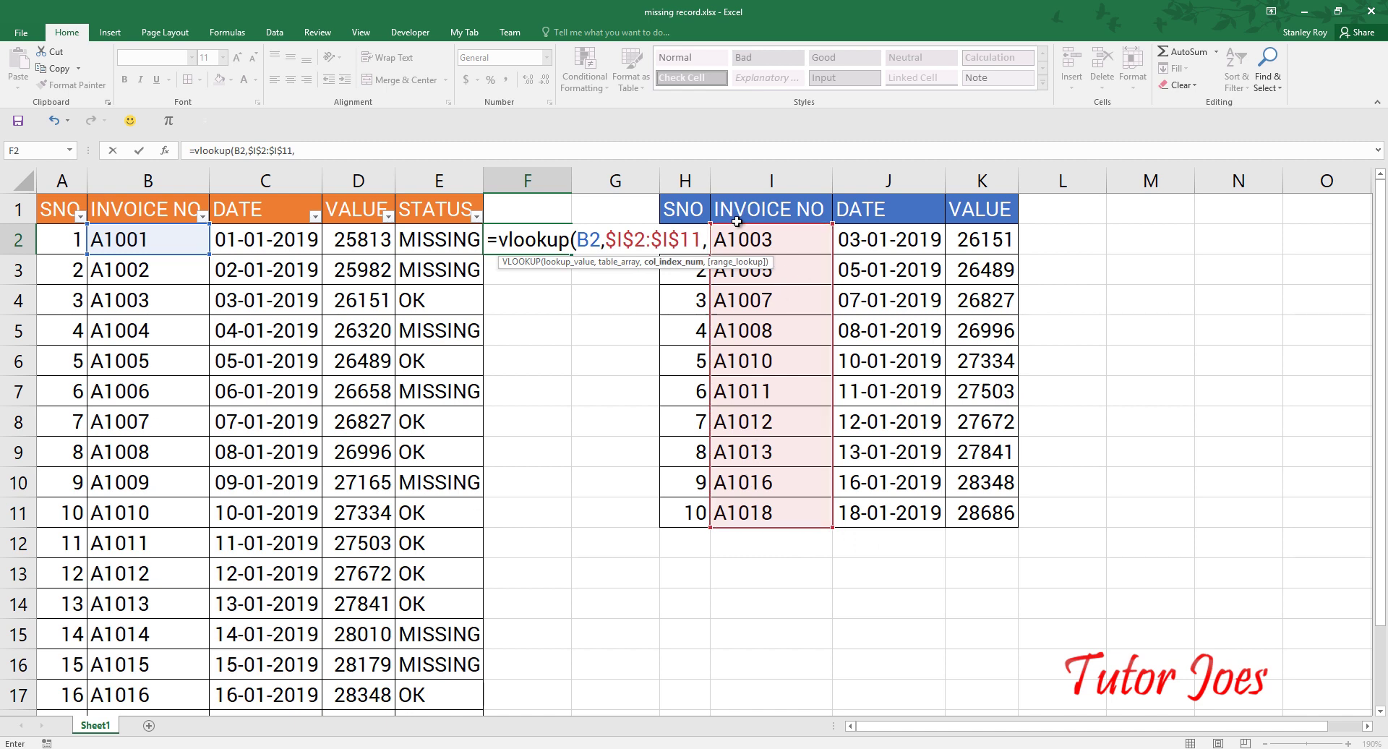
{"action": "type", "text": "1"}
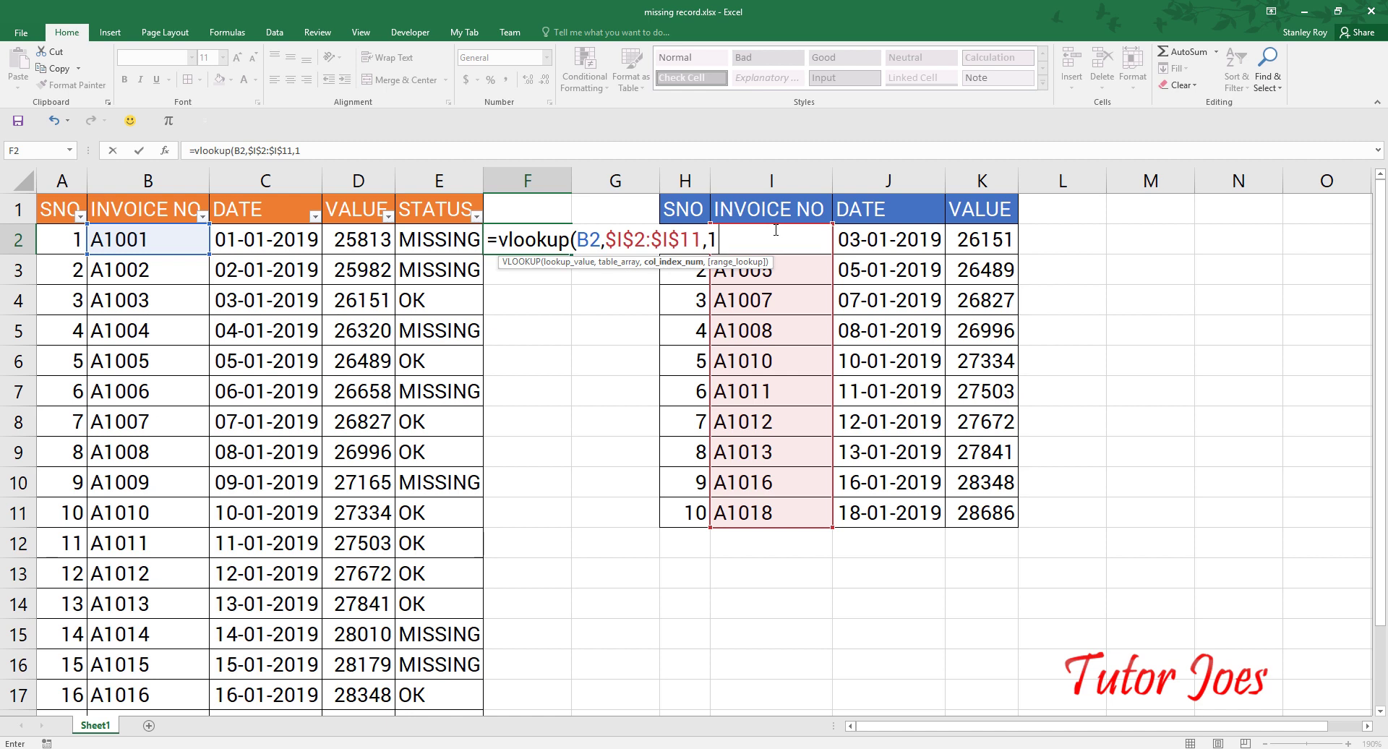
{"action": "type", "text": ","}
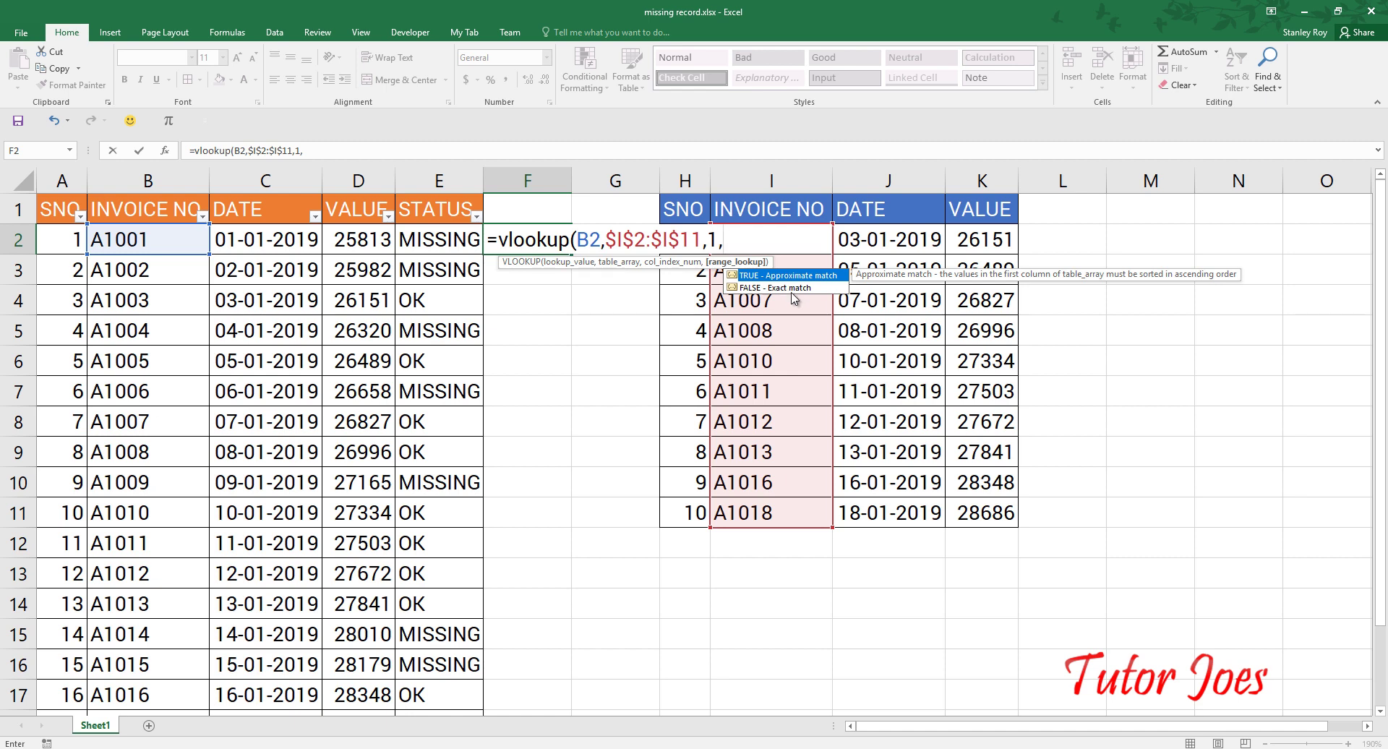
{"action": "type", "text": "0)"}
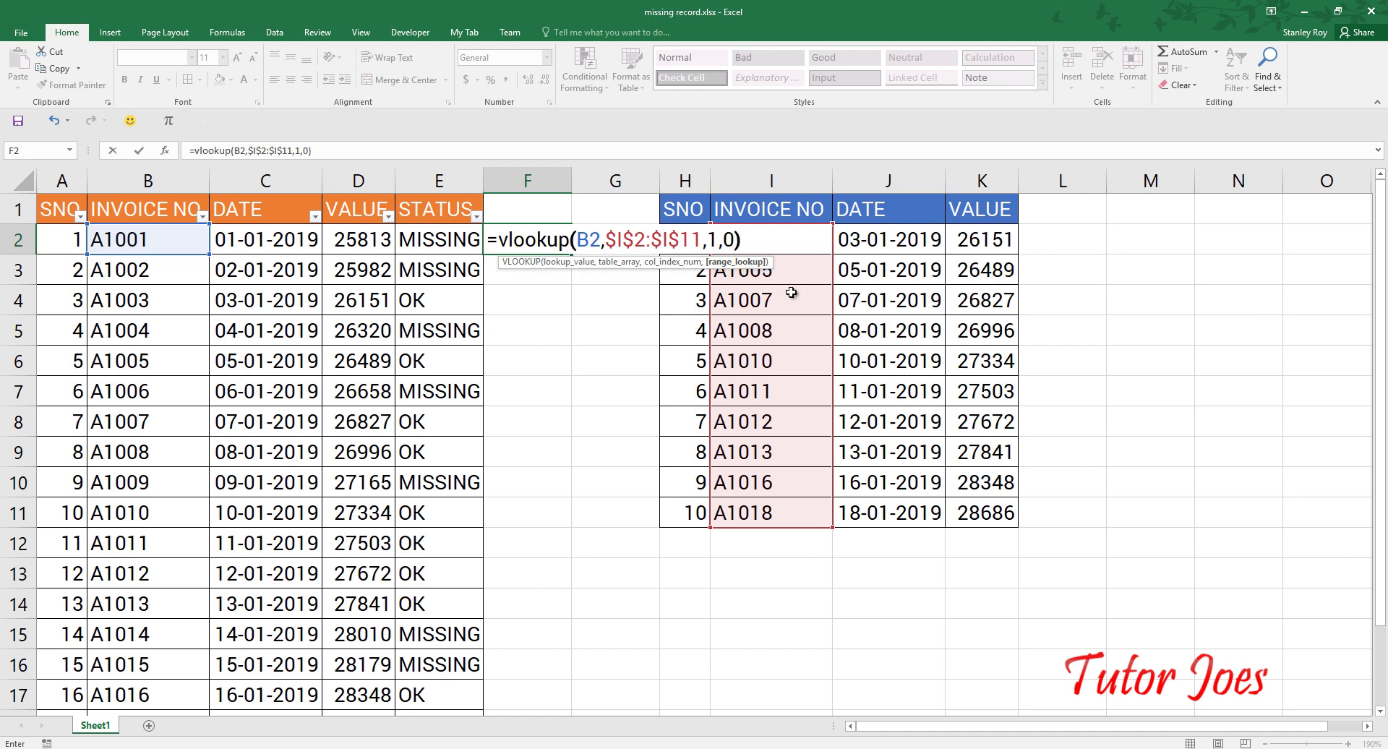
{"action": "key", "text": "Return"}
Step: Fill the VLOOKUP down to F19 and check the formulas in rows 4 and 6
{"action": "left_click", "coordinate": [535, 246]}
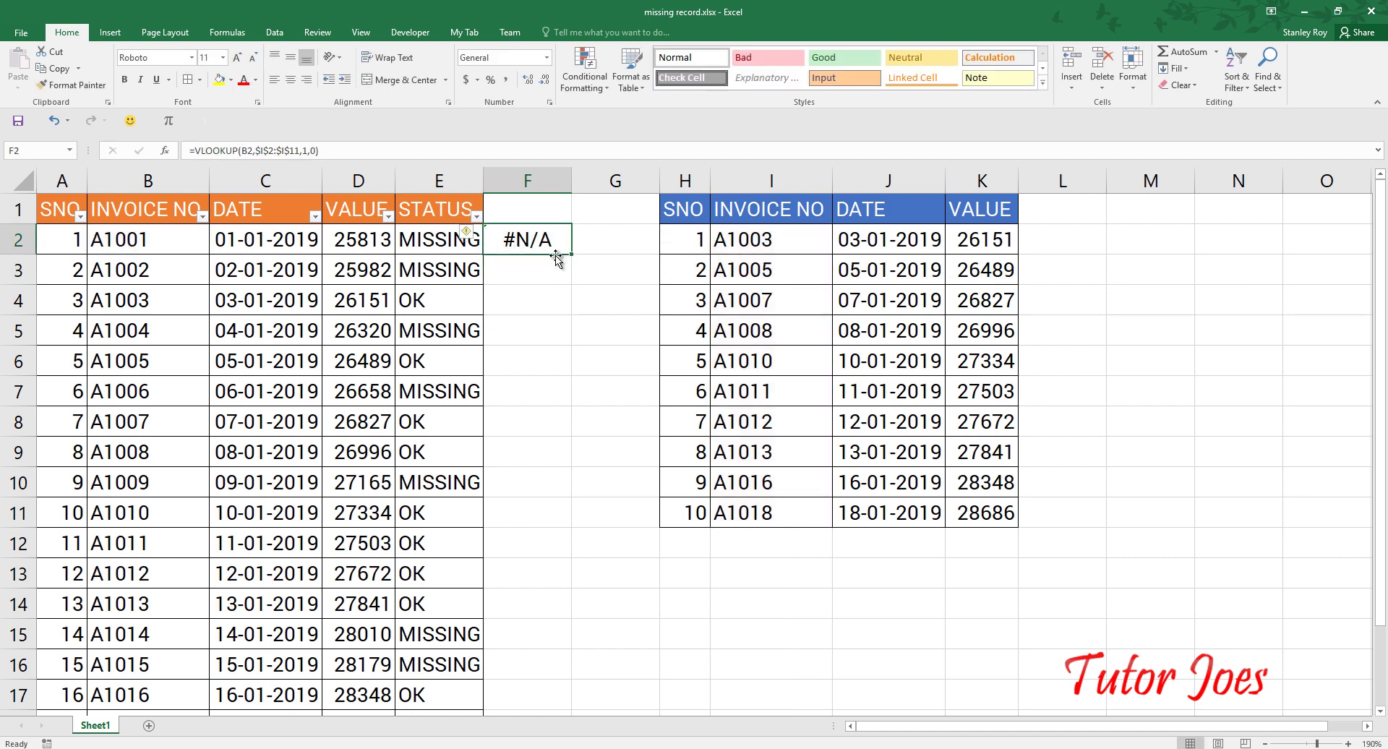
{"action": "mouse_move", "coordinate": [556, 254]}
{"action": "left_mouse_down"}
{"action": "mouse_move", "coordinate": [611, 708]}
{"action": "mouse_move", "coordinate": [550, 626]}
{"action": "left_mouse_up"}
{"action": "scroll", "coordinate": [528, 518], "scroll_direction": "up", "scroll_amount": 2}
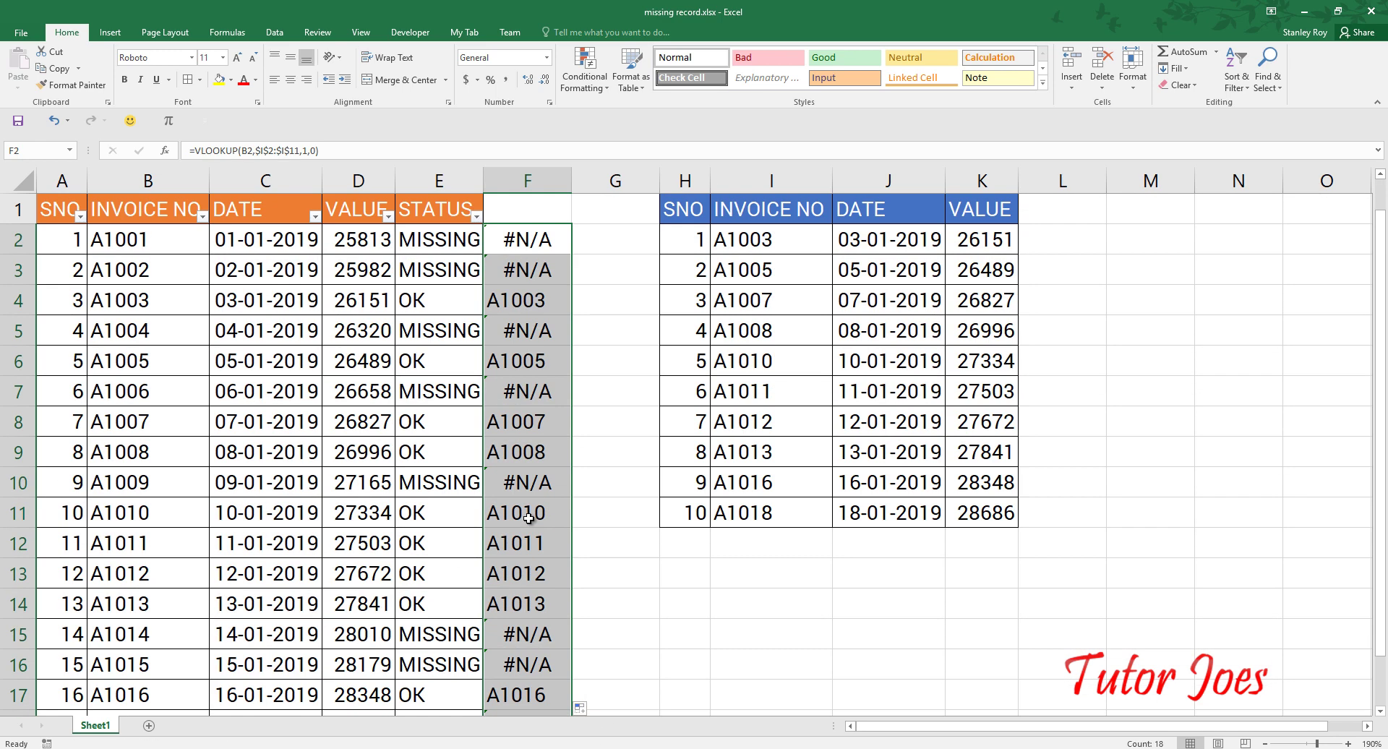
{"action": "left_click", "coordinate": [526, 303]}
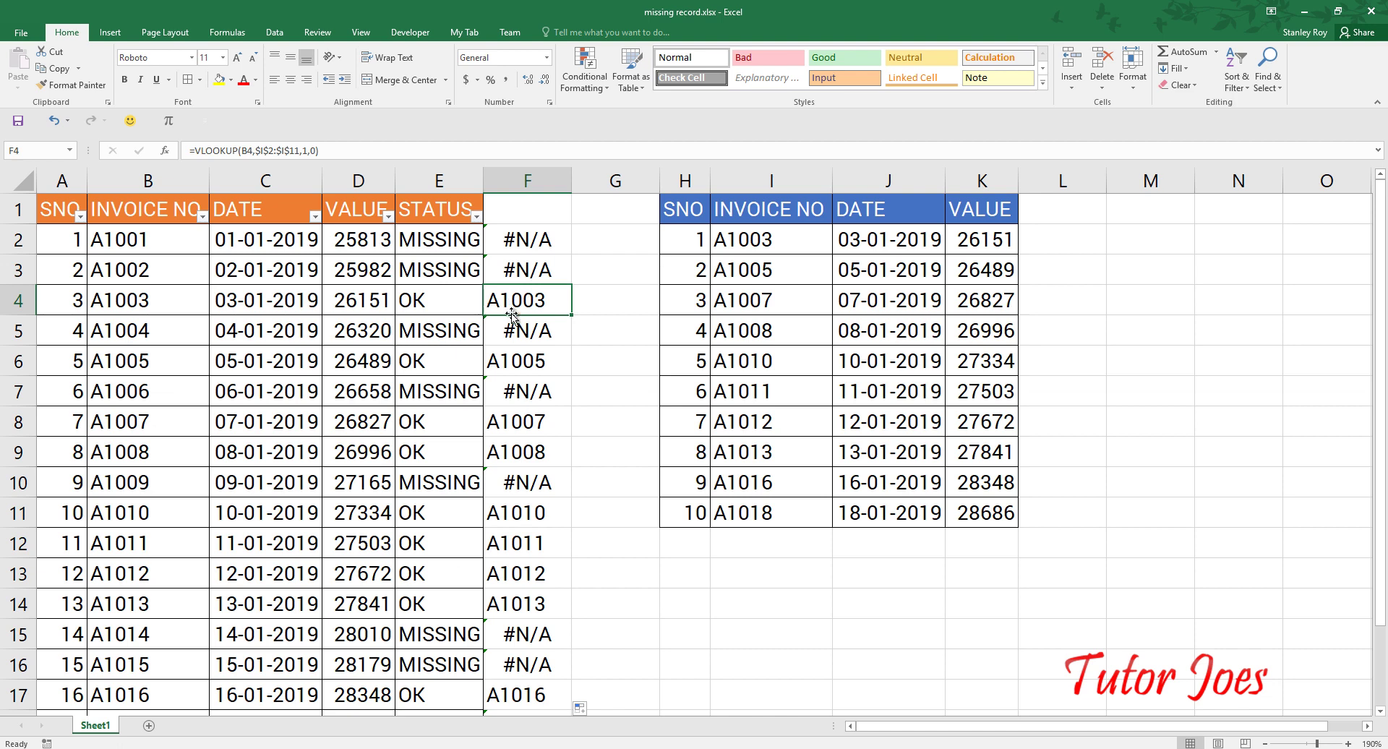
{"action": "left_click", "coordinate": [523, 360]}
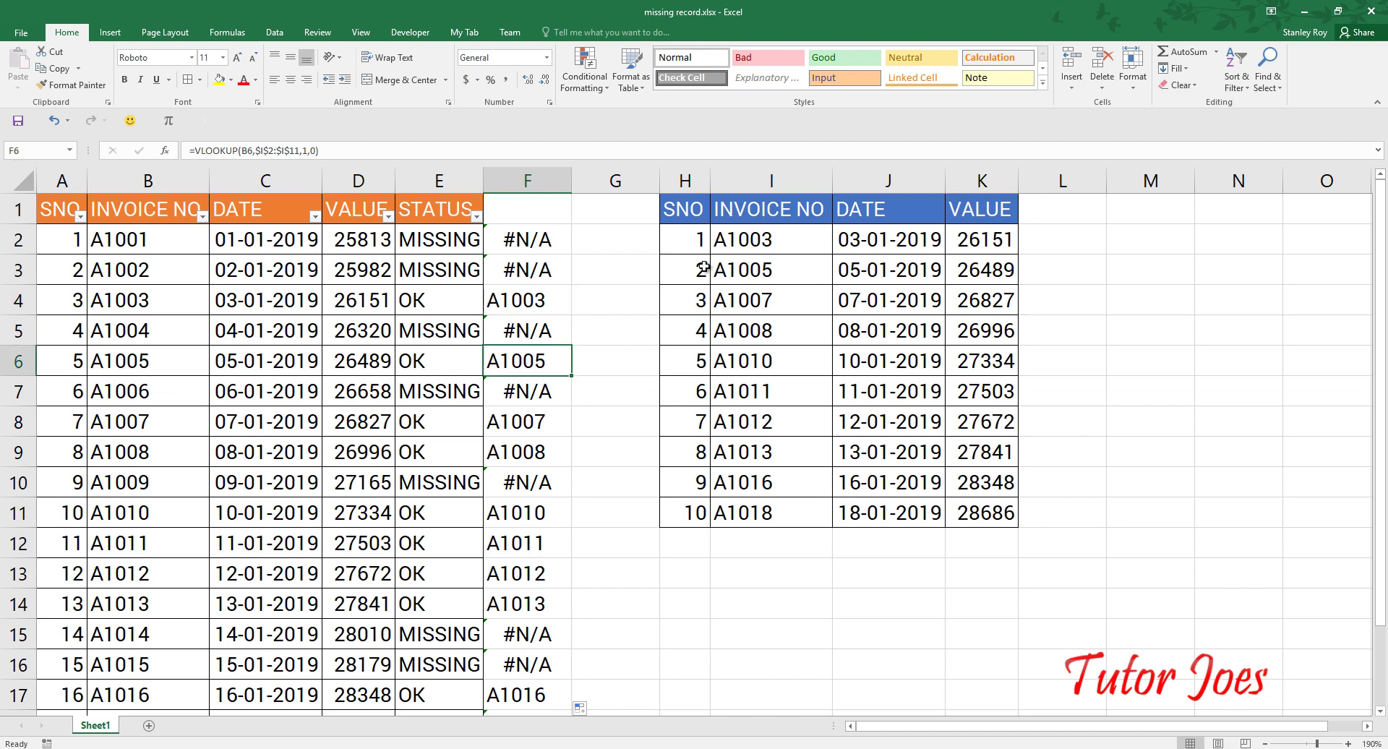
{"action": "left_click", "coordinate": [524, 236]}
{"action": "left_click", "coordinate": [526, 209]}
Step: Reapply filters on the header row by turning Filter off and back on
{"action": "left_click", "coordinate": [1216, 52]}
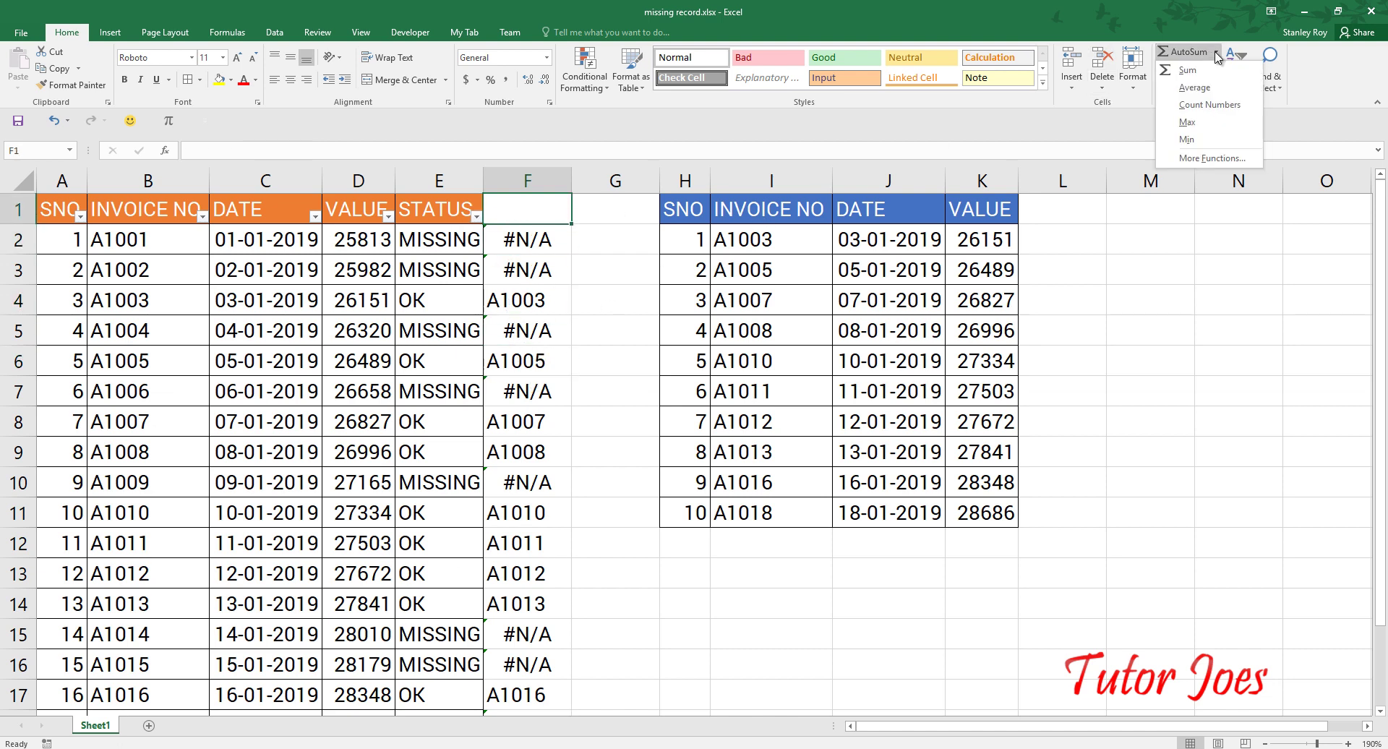
{"action": "left_click", "coordinate": [1244, 56]}
{"action": "left_click", "coordinate": [1254, 136]}
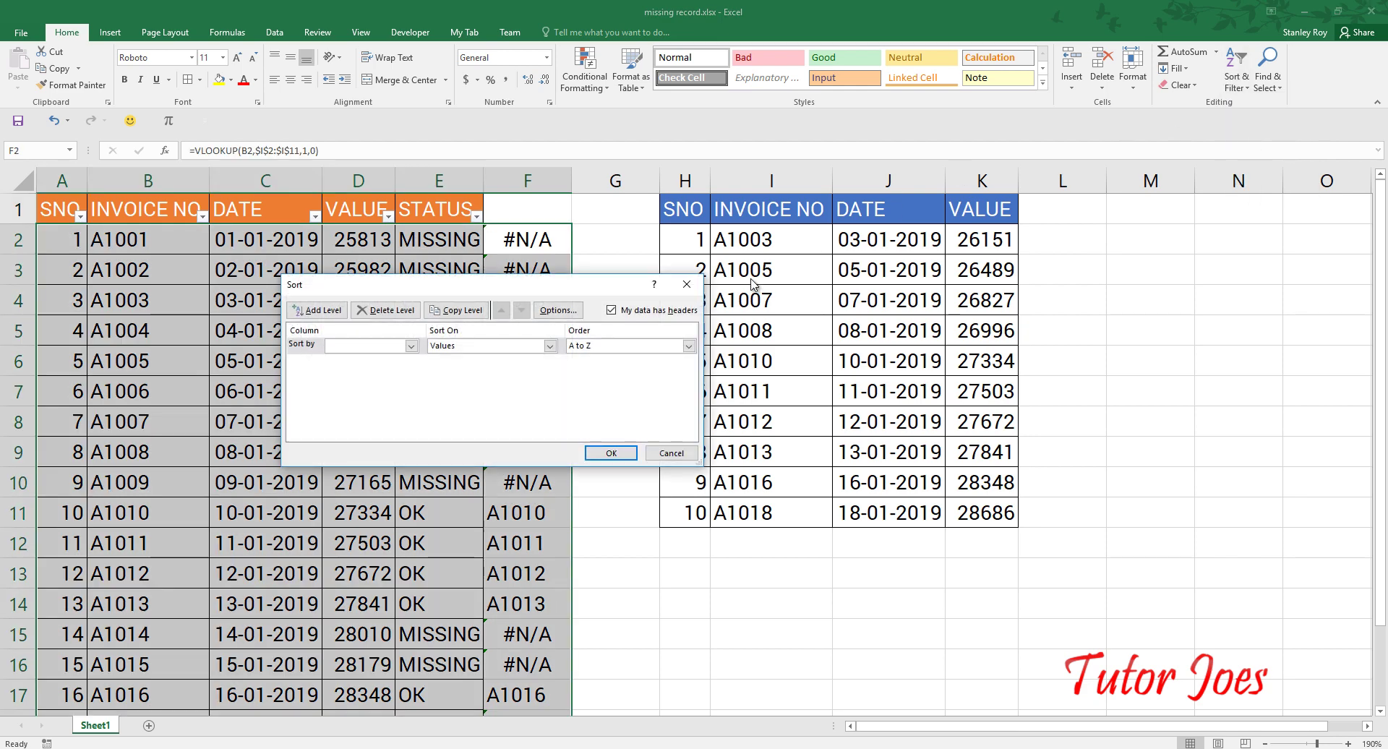
{"action": "key", "text": "Escape"}
{"action": "left_click", "coordinate": [18, 209]}
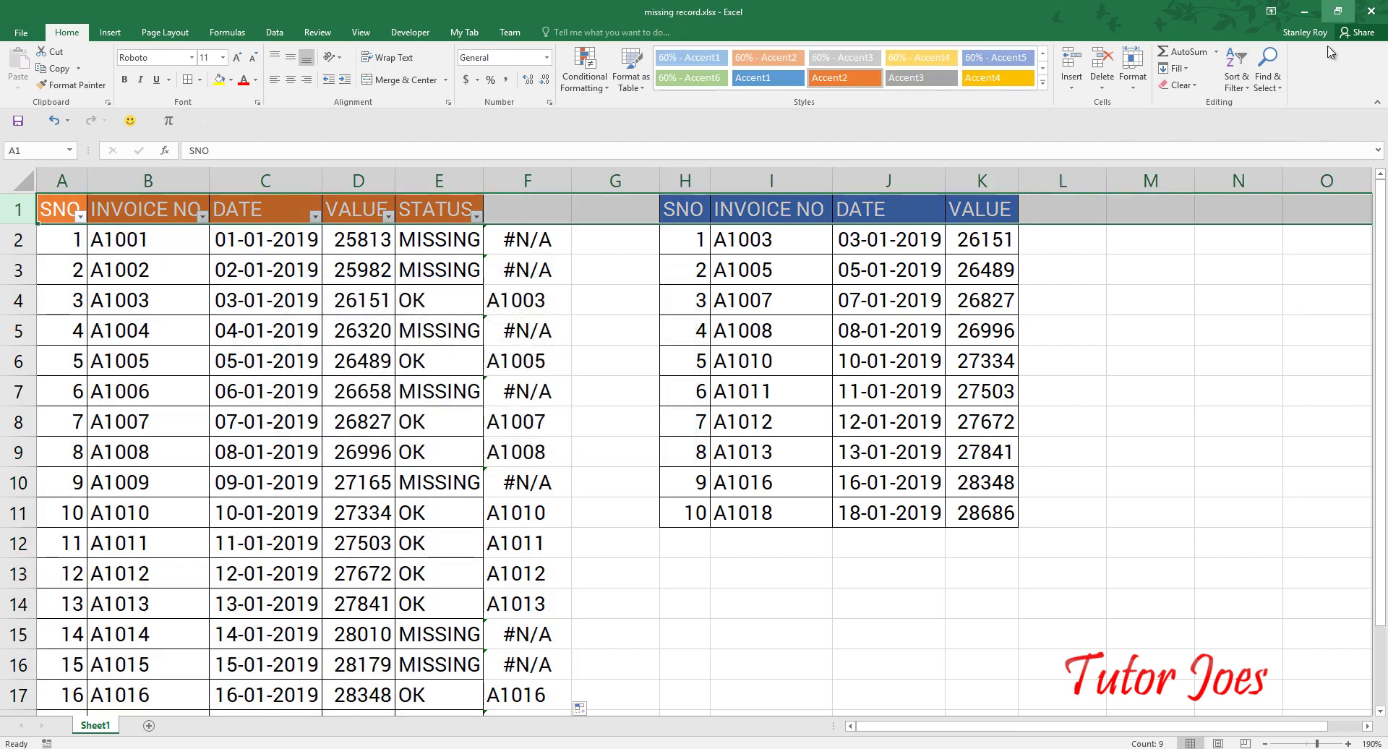
{"action": "left_click", "coordinate": [1236, 68]}
{"action": "left_click", "coordinate": [1255, 154]}
{"action": "left_click", "coordinate": [1236, 68]}
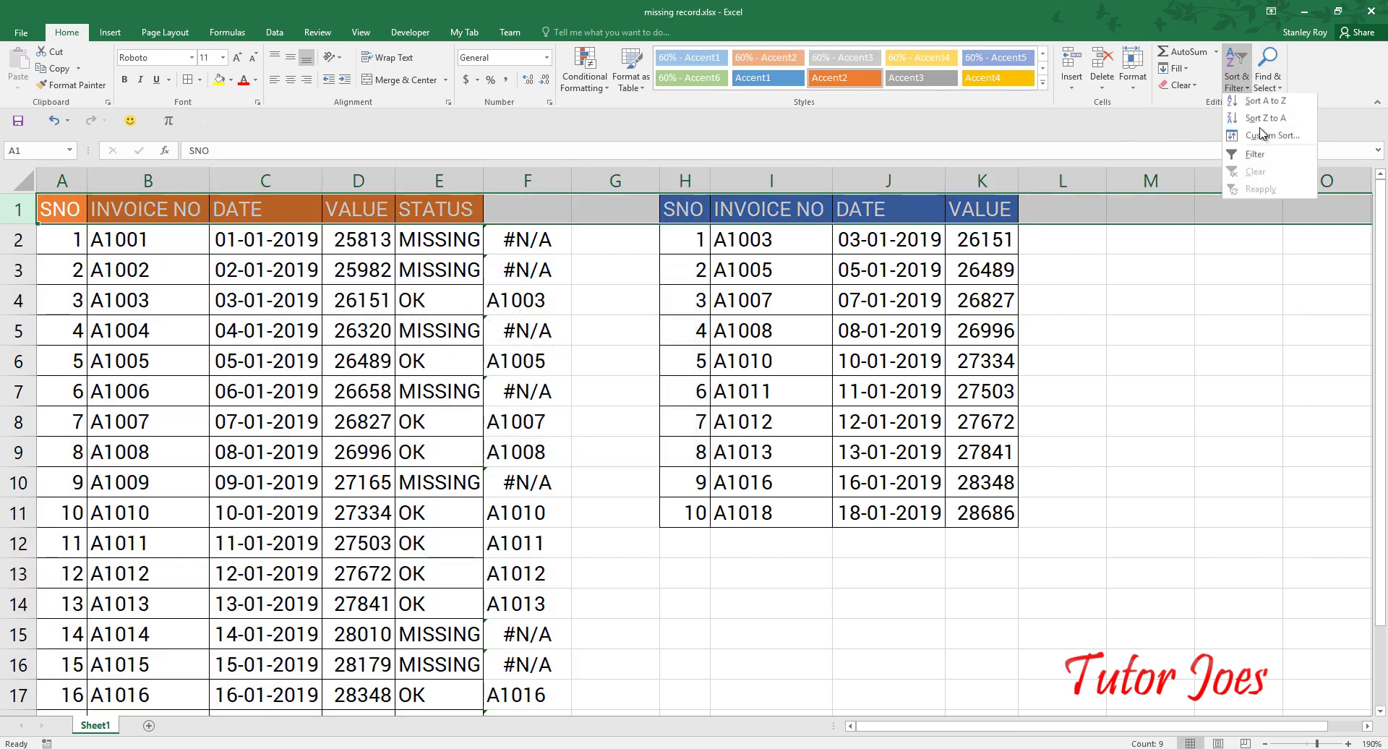
{"action": "left_click", "coordinate": [1255, 154]}
Step: Filter column F to #N/A only, leaving the eight MISSING invoices visible
{"action": "left_click", "coordinate": [532, 300]}
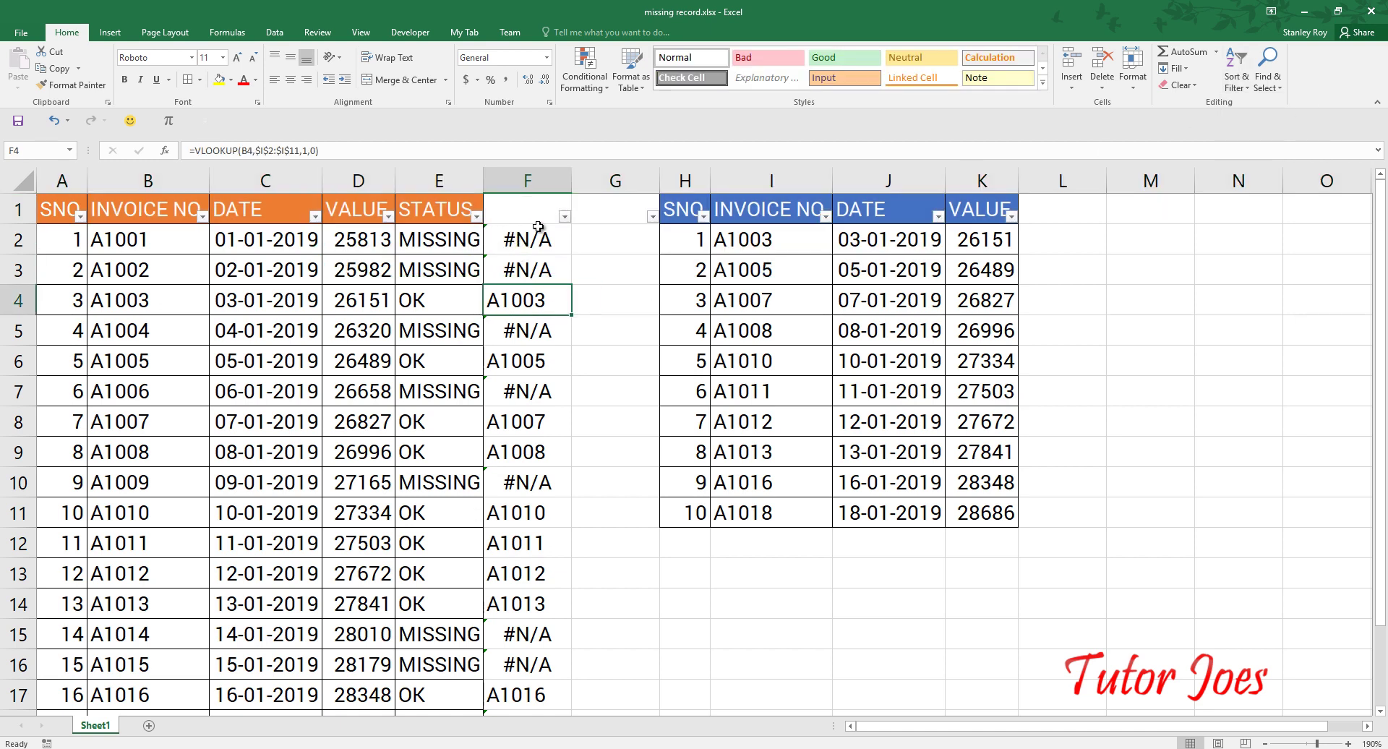
{"action": "left_click", "coordinate": [564, 217]}
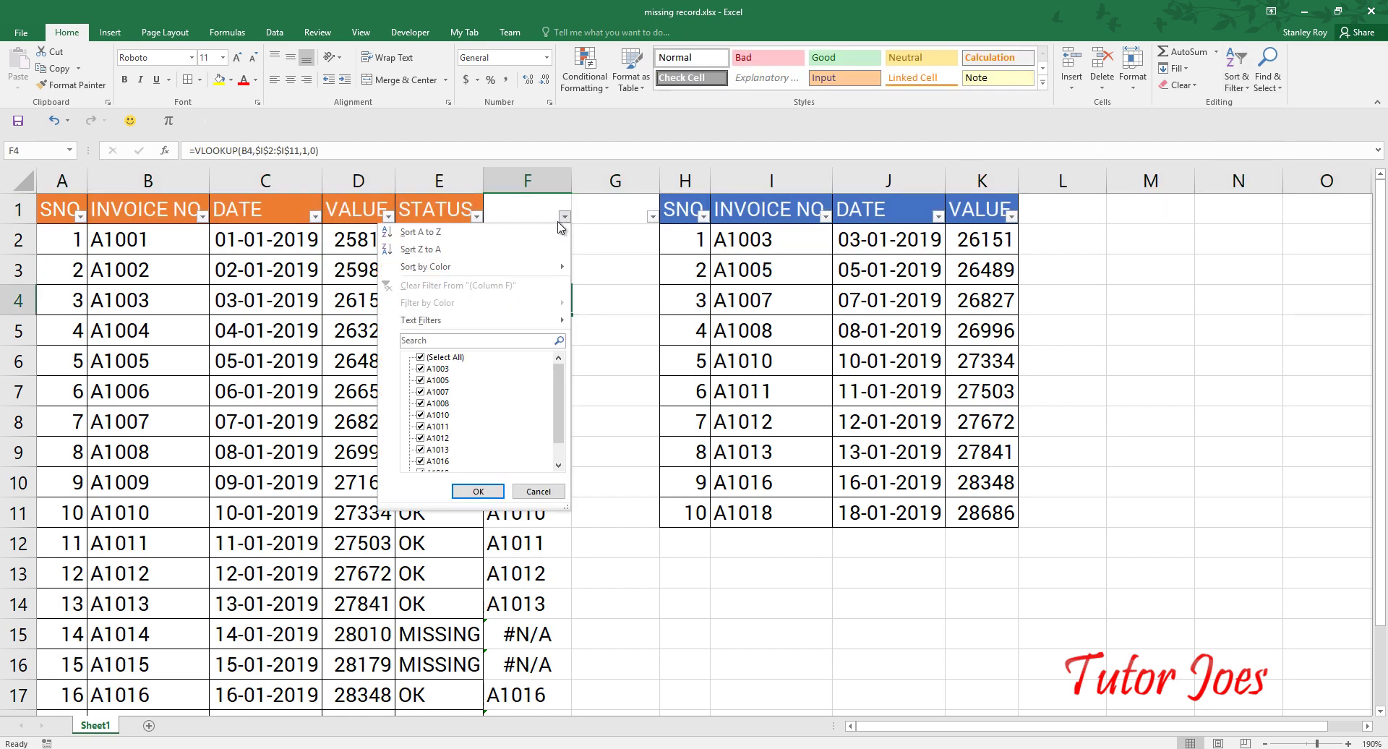
{"action": "left_click", "coordinate": [446, 358]}
{"action": "scroll", "coordinate": [560, 427], "scroll_direction": "down", "scroll_amount": 1}
{"action": "left_click", "coordinate": [435, 463]}
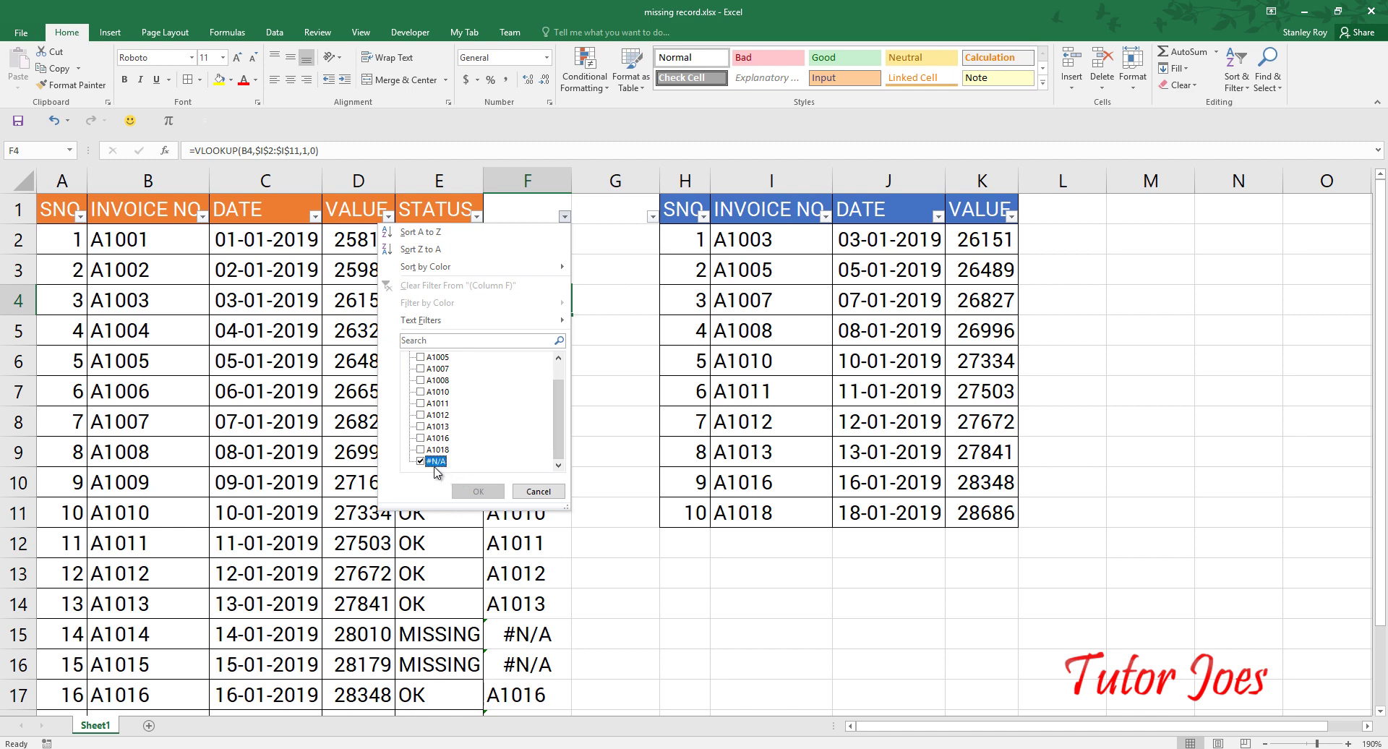
{"action": "left_click", "coordinate": [478, 491]}
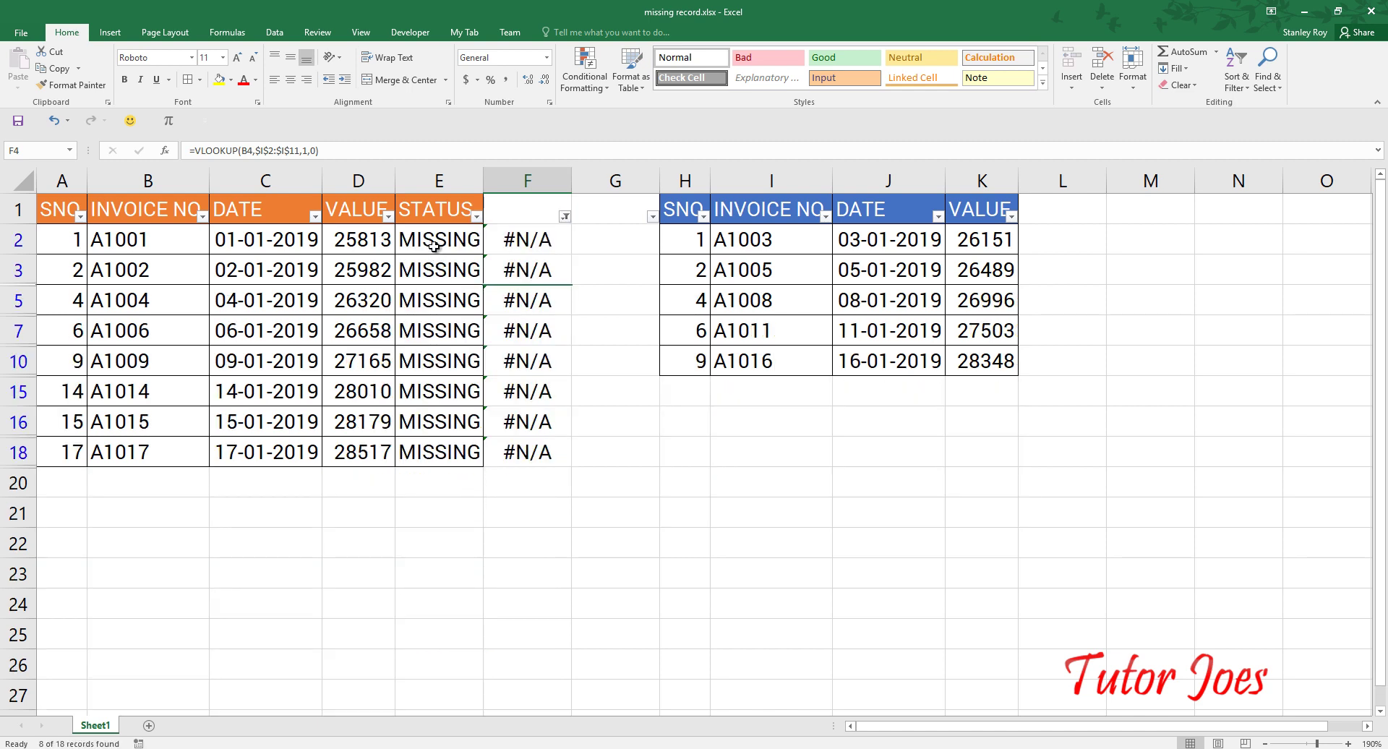
{"action": "left_click_drag", "start_coordinate": [433, 246], "coordinate": [438, 483]}
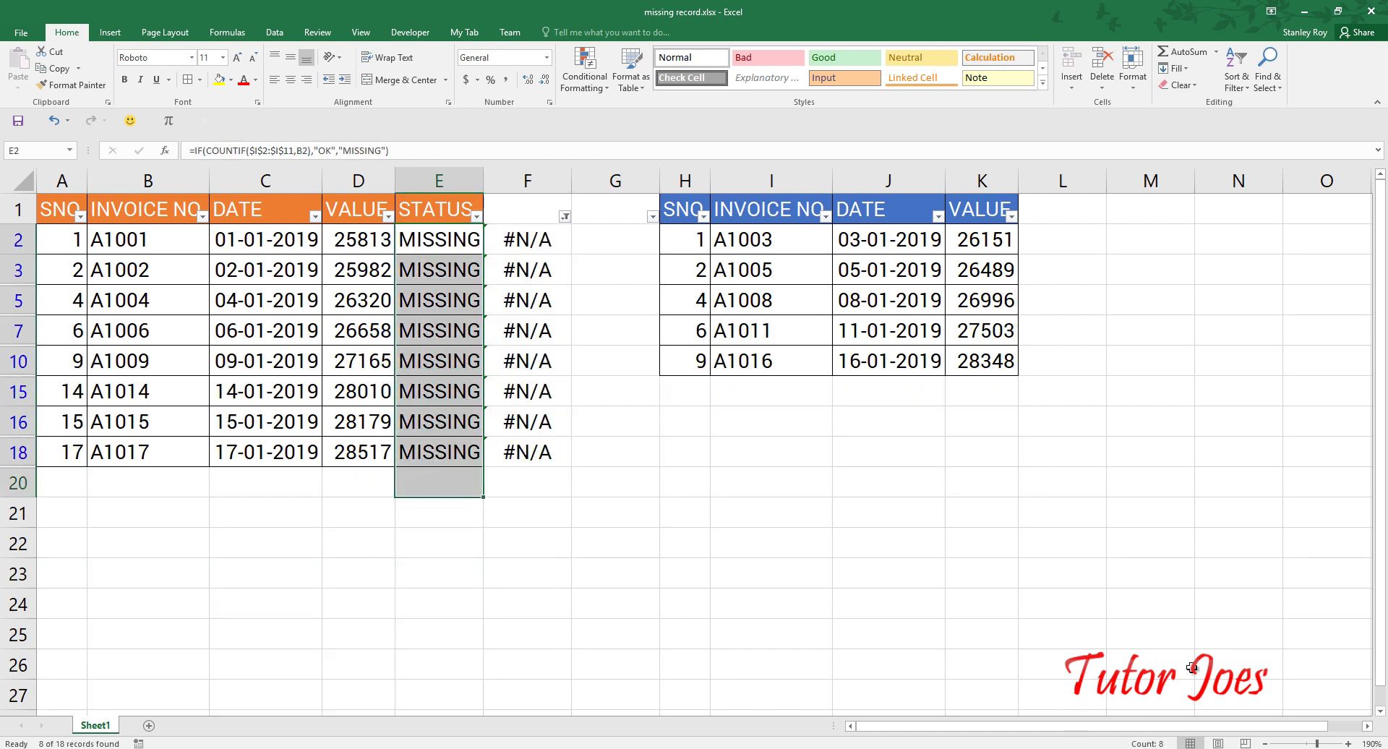
Step: Remove the #N/A filter from column F so all 18 invoices reappear
{"action": "left_click", "coordinate": [564, 217]}
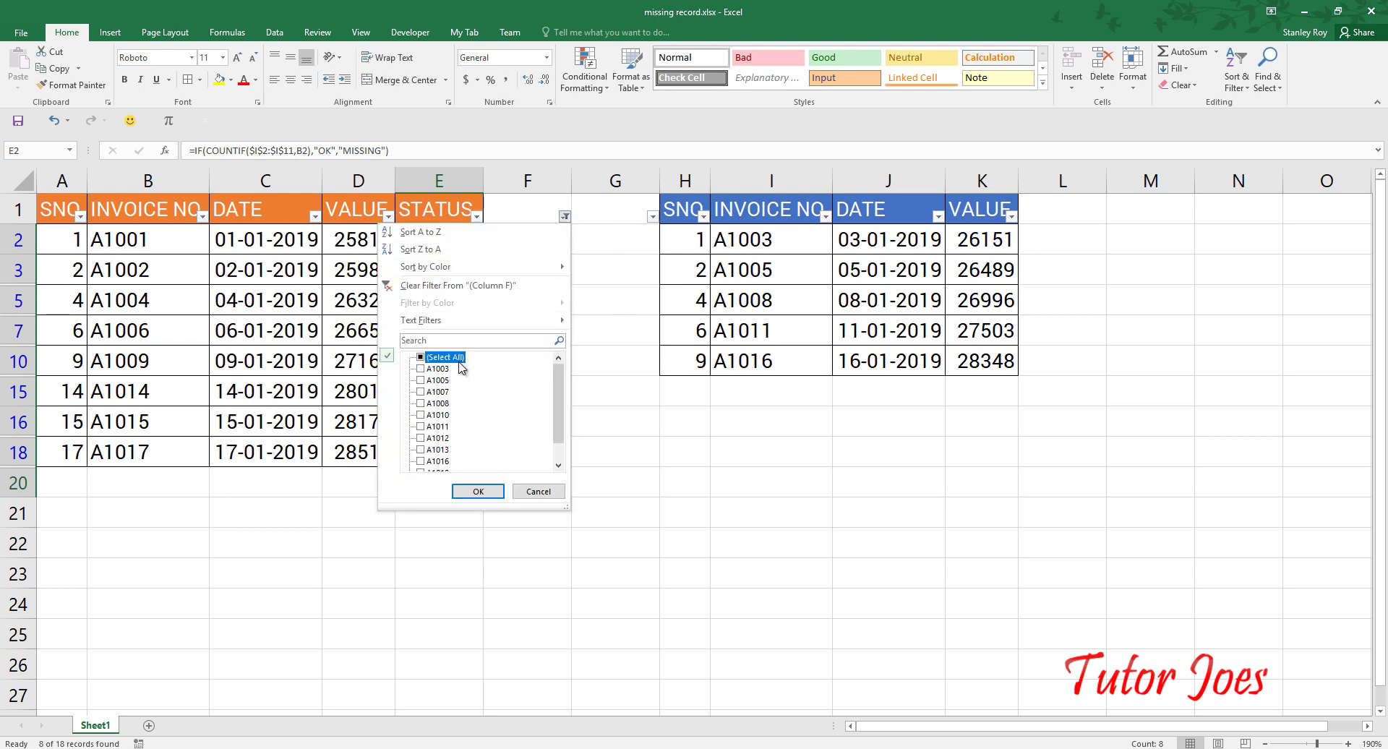
{"action": "left_click", "coordinate": [445, 357]}
{"action": "left_click", "coordinate": [478, 491]}
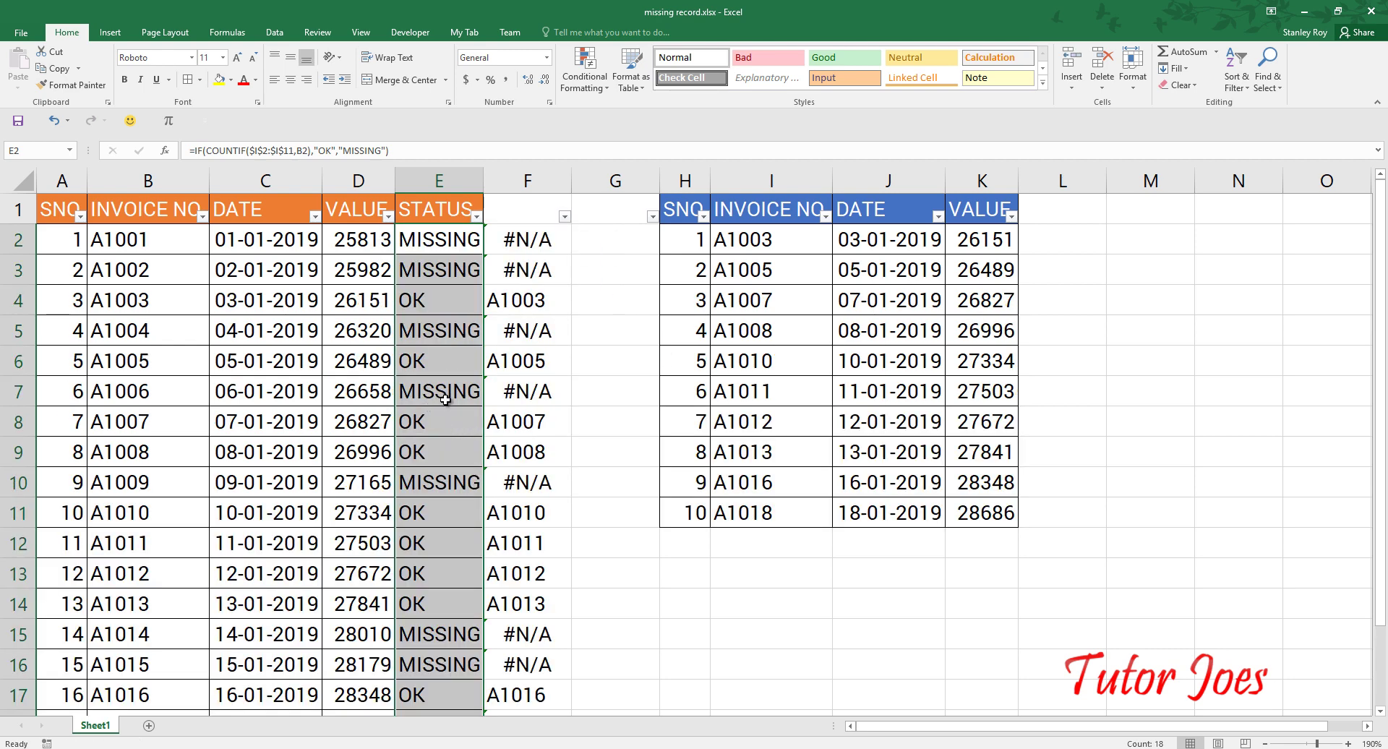